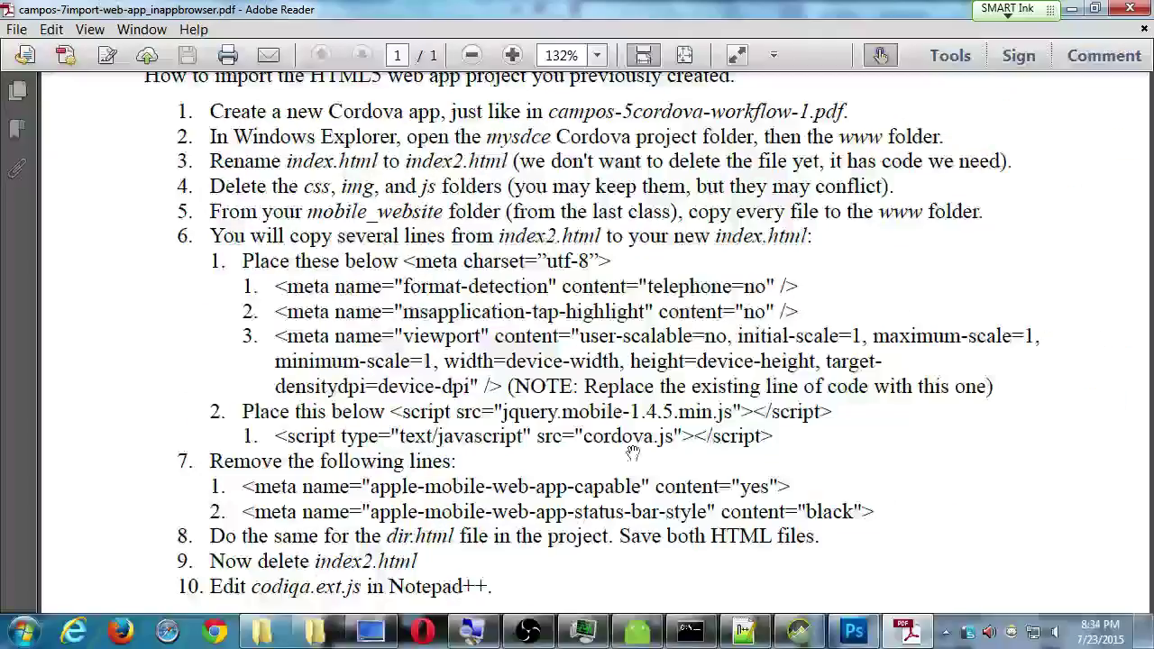
Read the remaining import instructions in the PDF, then put away the PDF, command prompt and Desktop folder windows.
scroll(692, 442, down, 3)
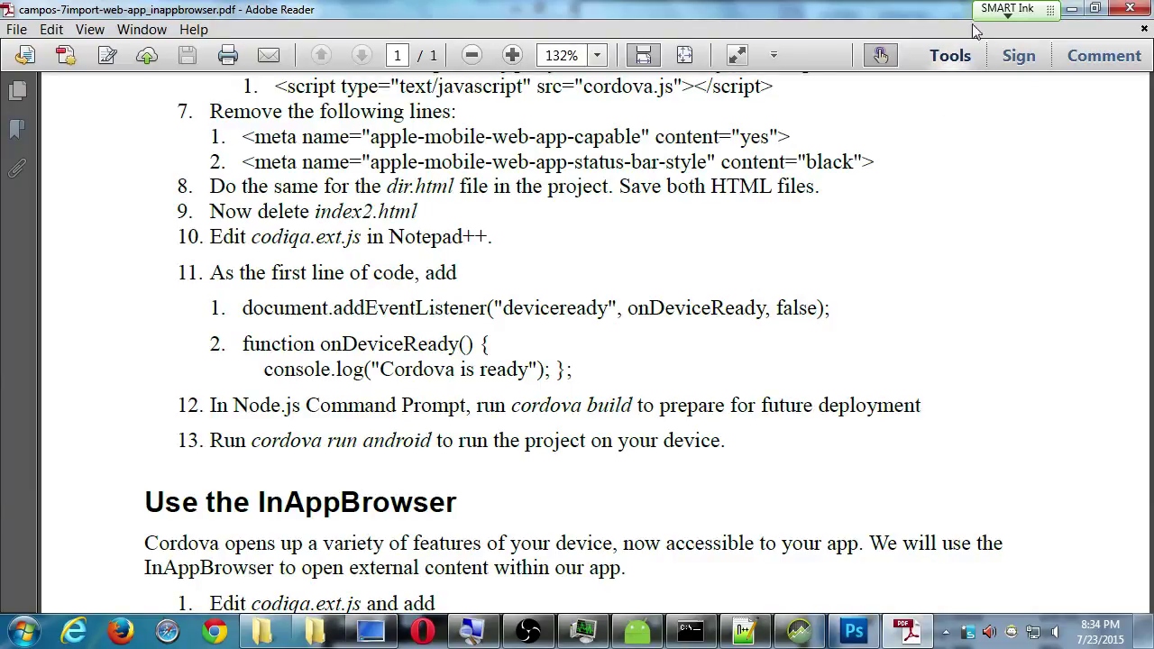
click(1072, 11)
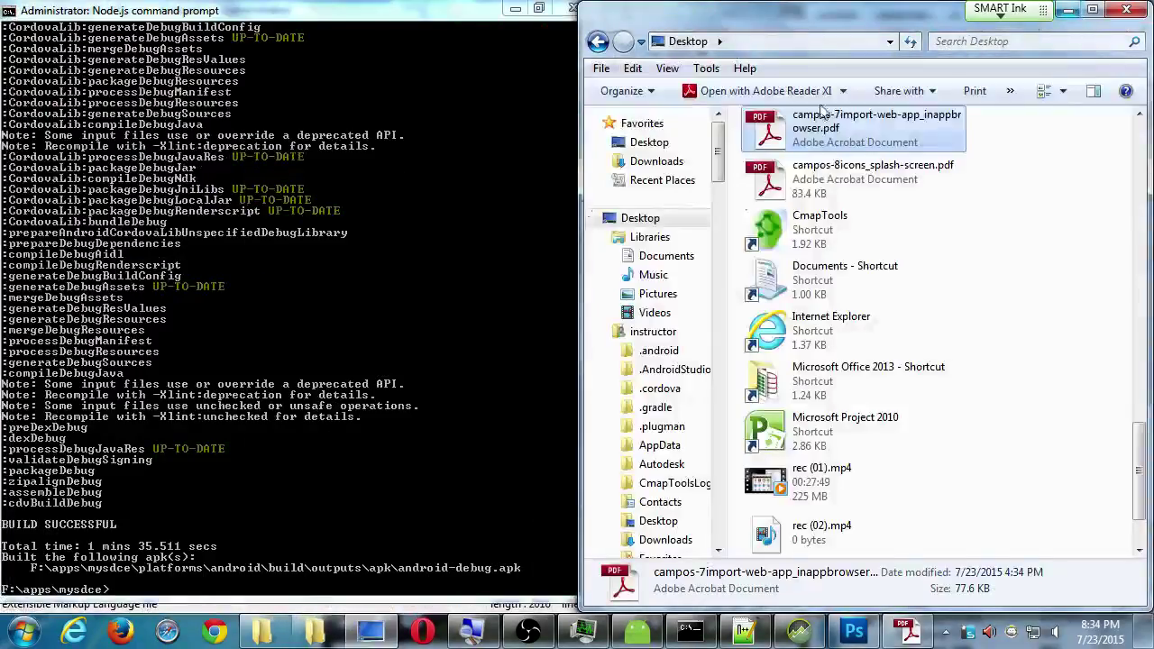
click(265, 301)
click(515, 9)
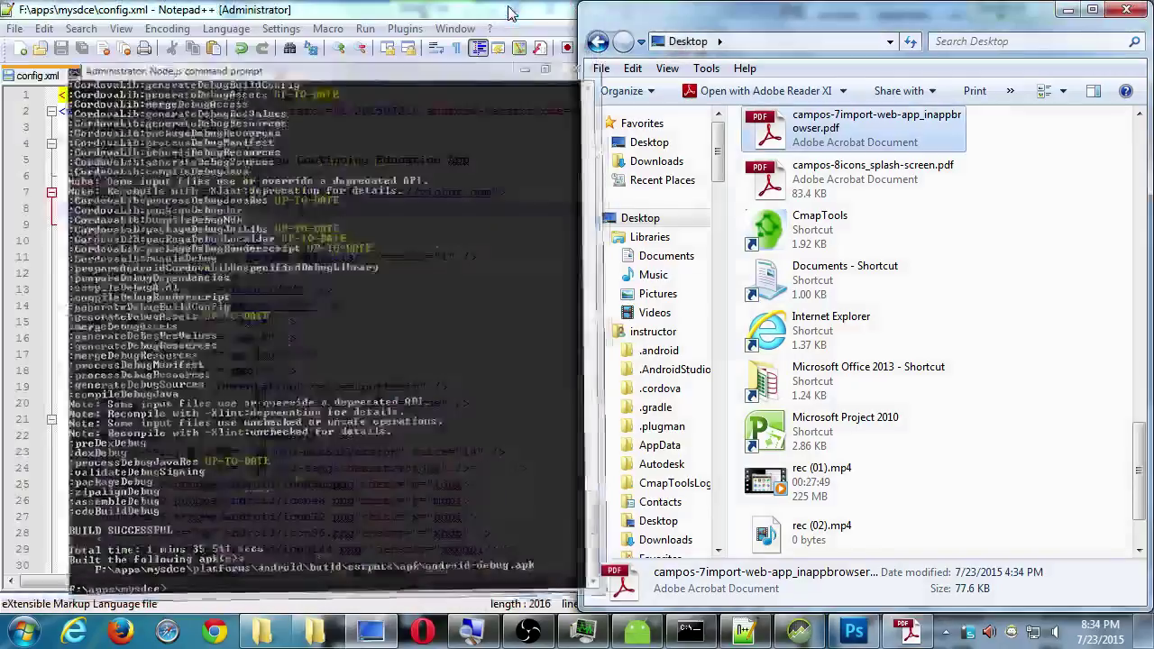
click(1131, 14)
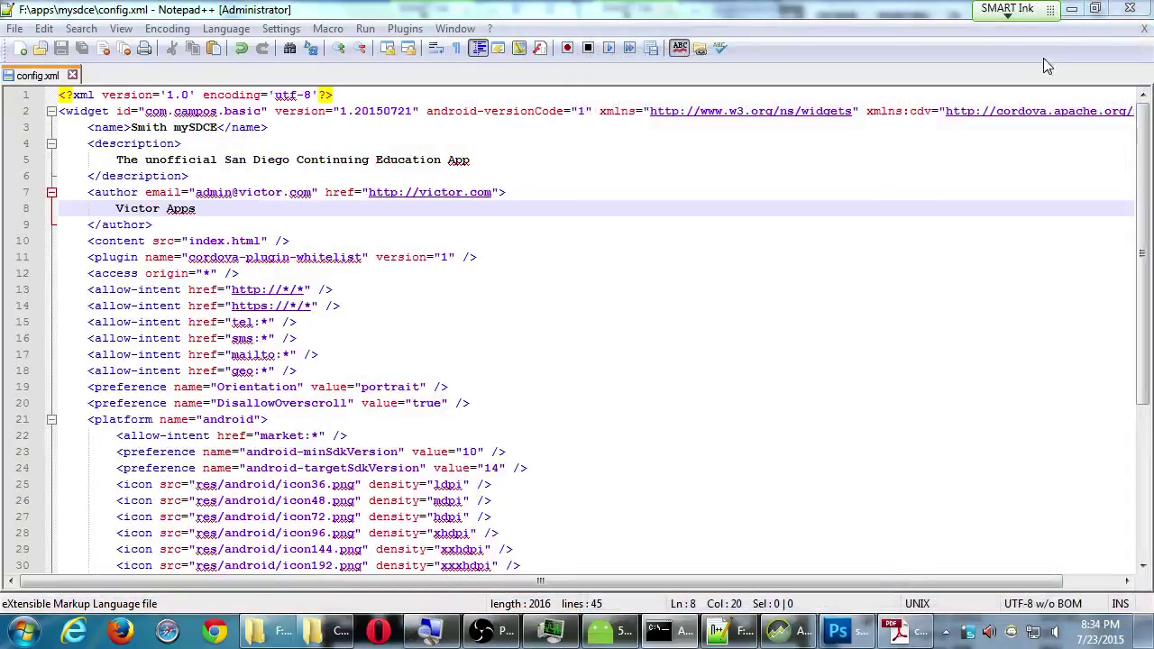
Close config.xml in the code editor and minimize the editor and the Android emulator.
click(73, 76)
click(1079, 10)
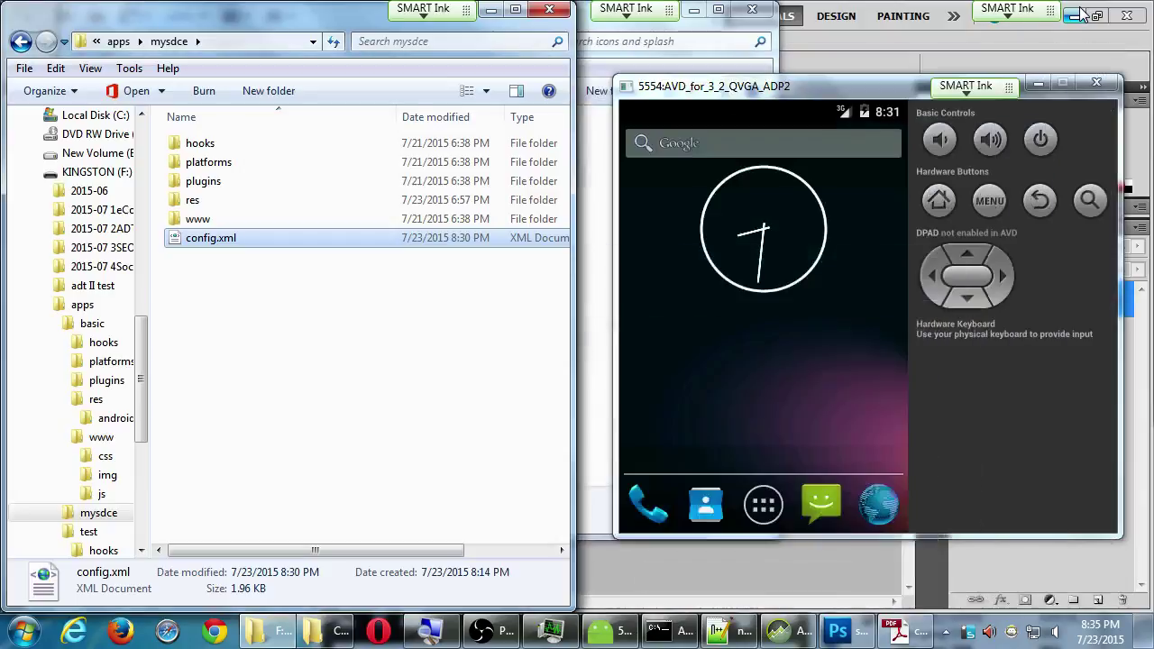
click(1038, 80)
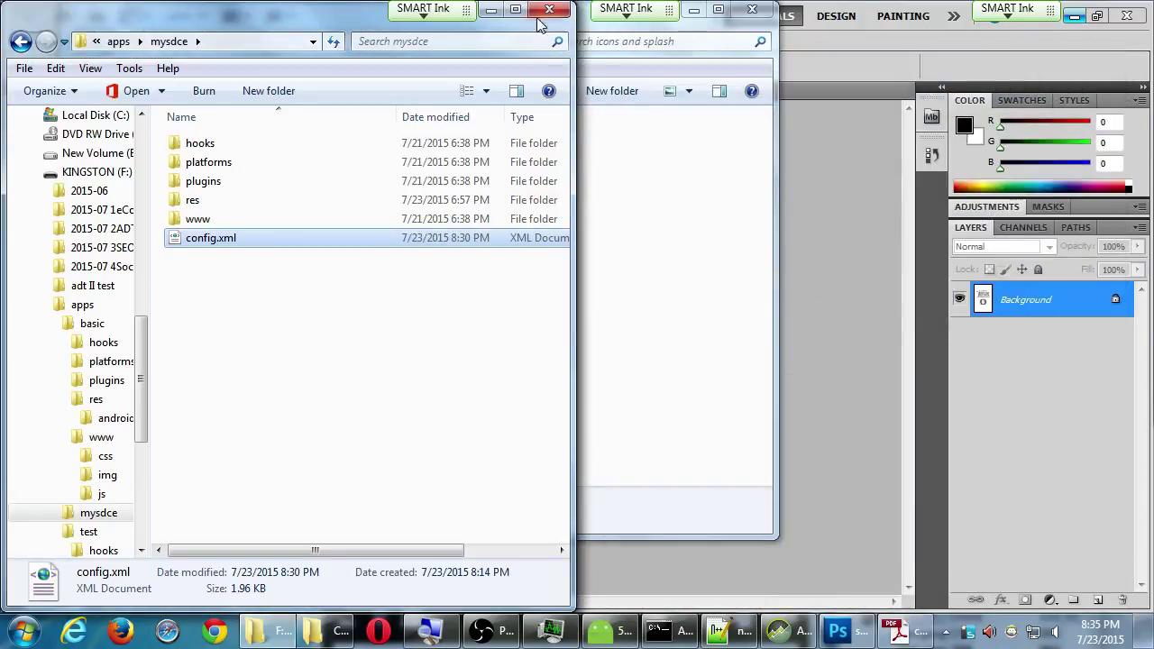
Close the mysdce and icons and splash folder windows and quit Photoshop without saving splash1920.png.
click(549, 9)
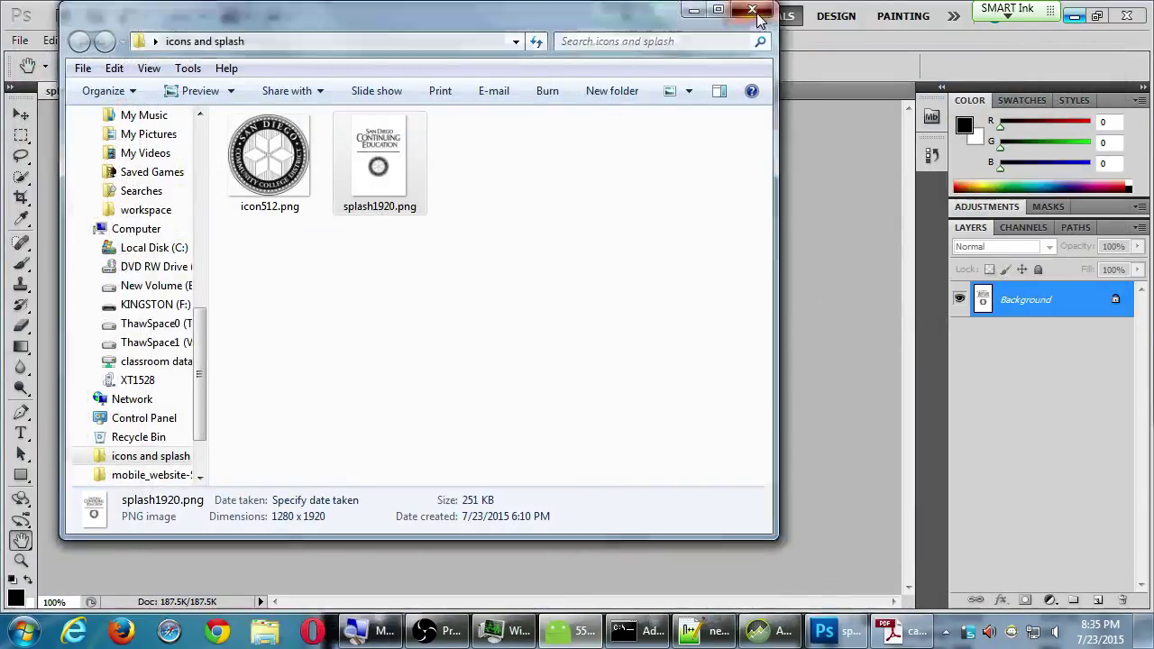
click(753, 10)
click(1127, 18)
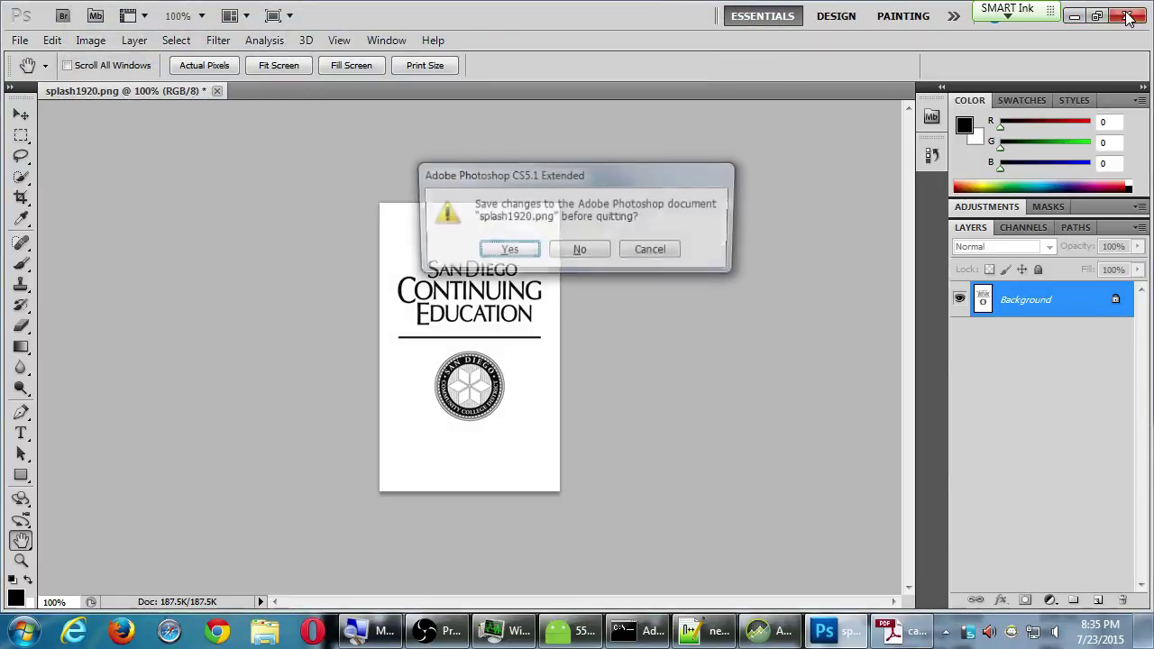
click(592, 258)
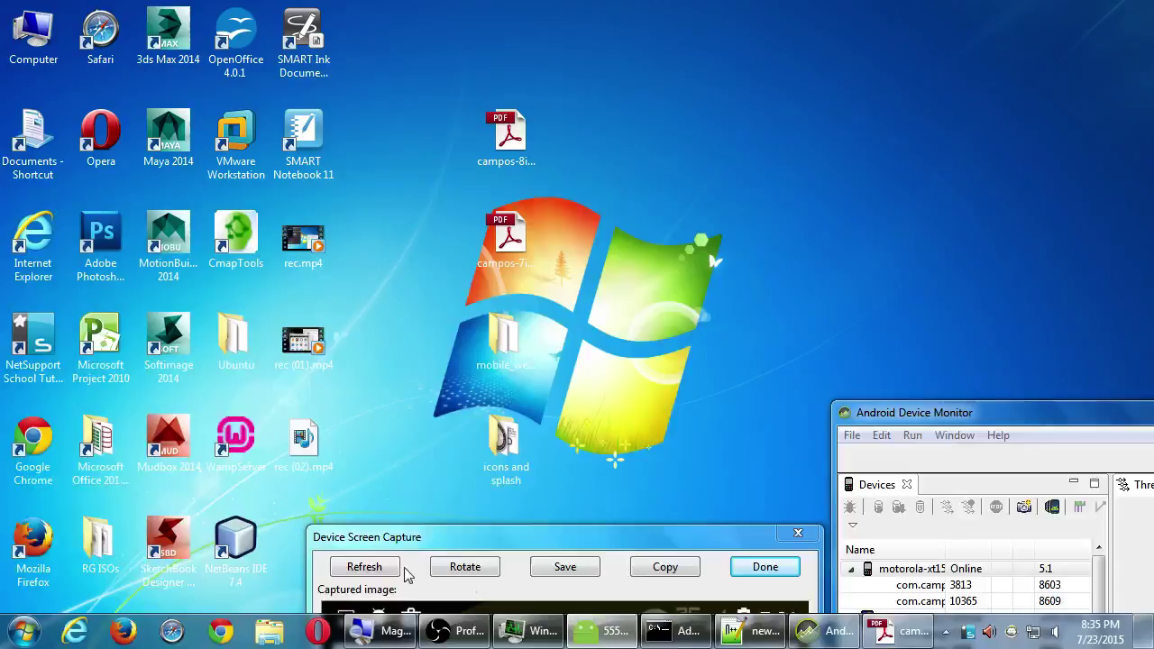
Refresh the Android device screen capture.
click(397, 568)
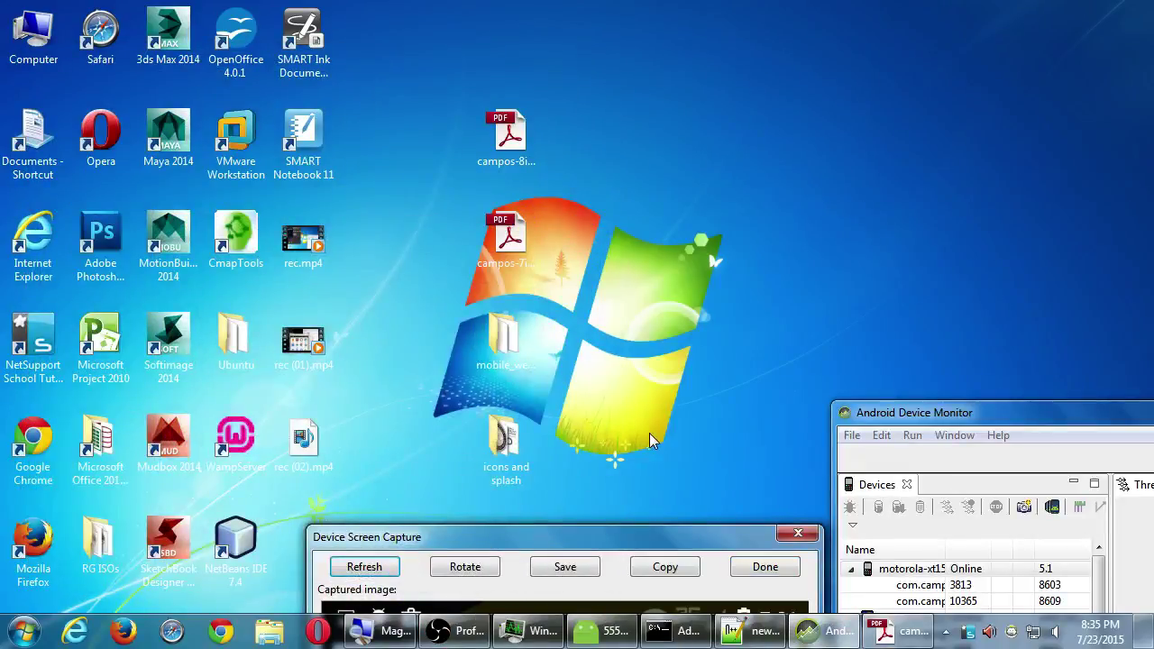
click(924, 473)
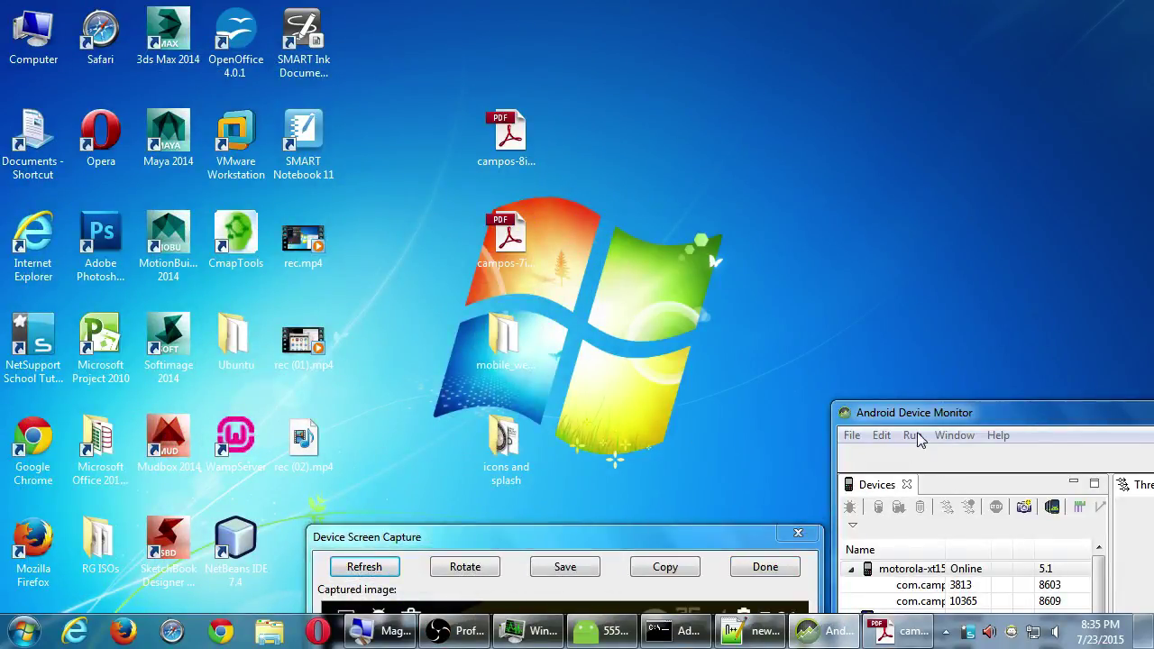
click(365, 291)
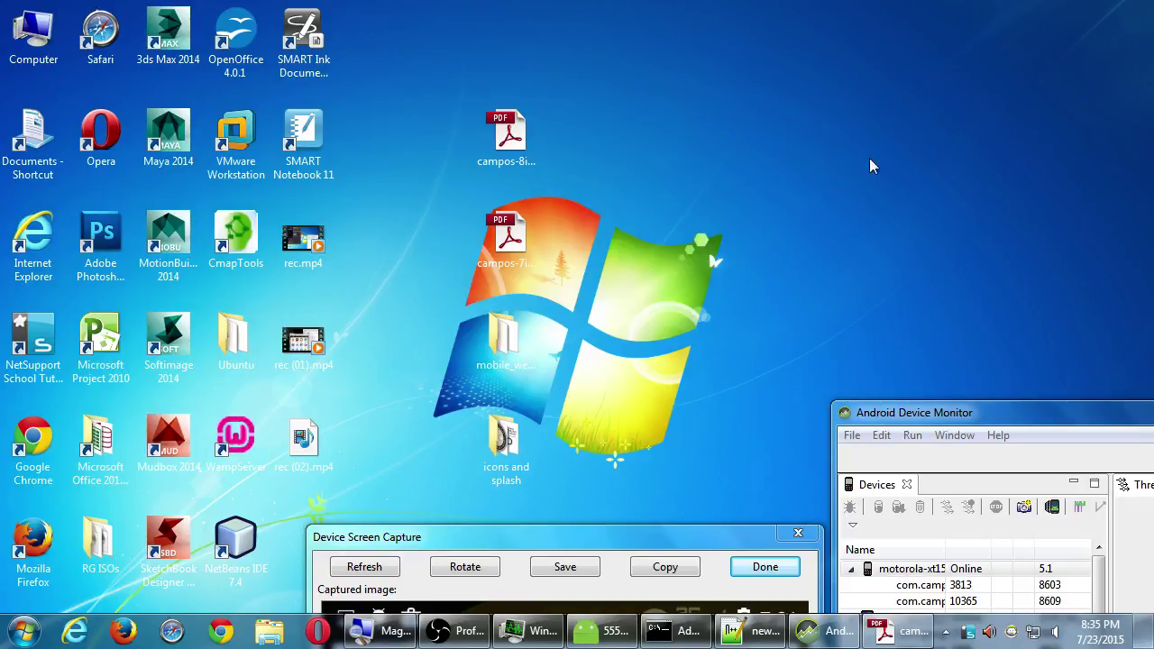
Move the mobile_website-START folder next to the PDFs on the desktop and open a file browser filling half the screen.
drag(503, 348, 404, 223)
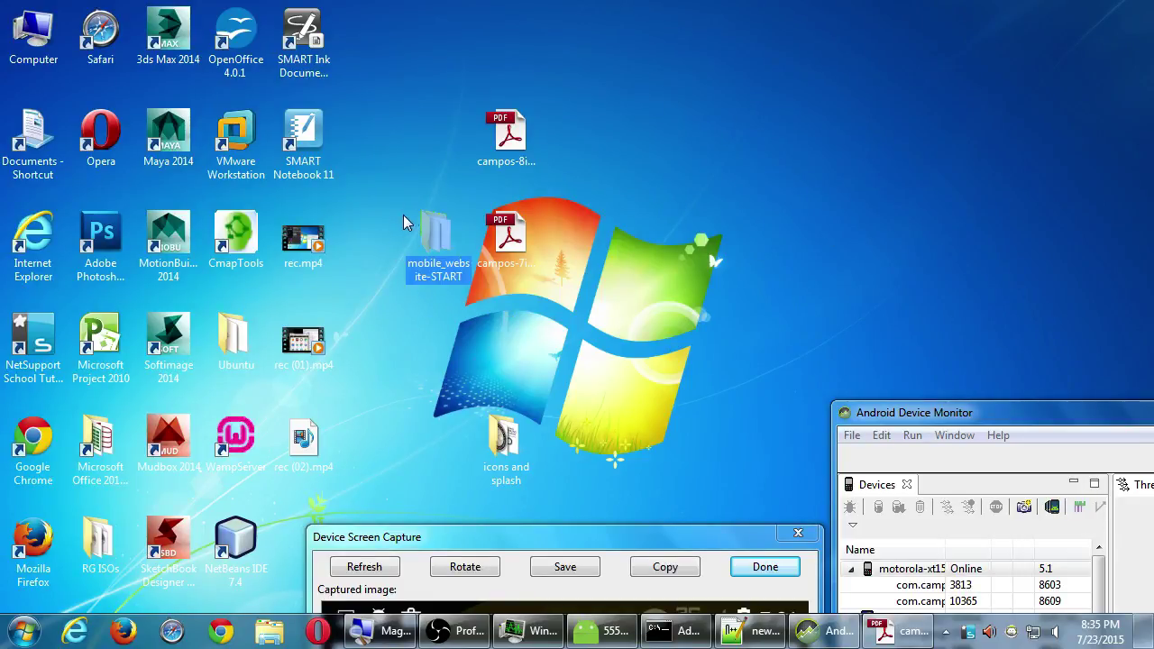
key(super+e)
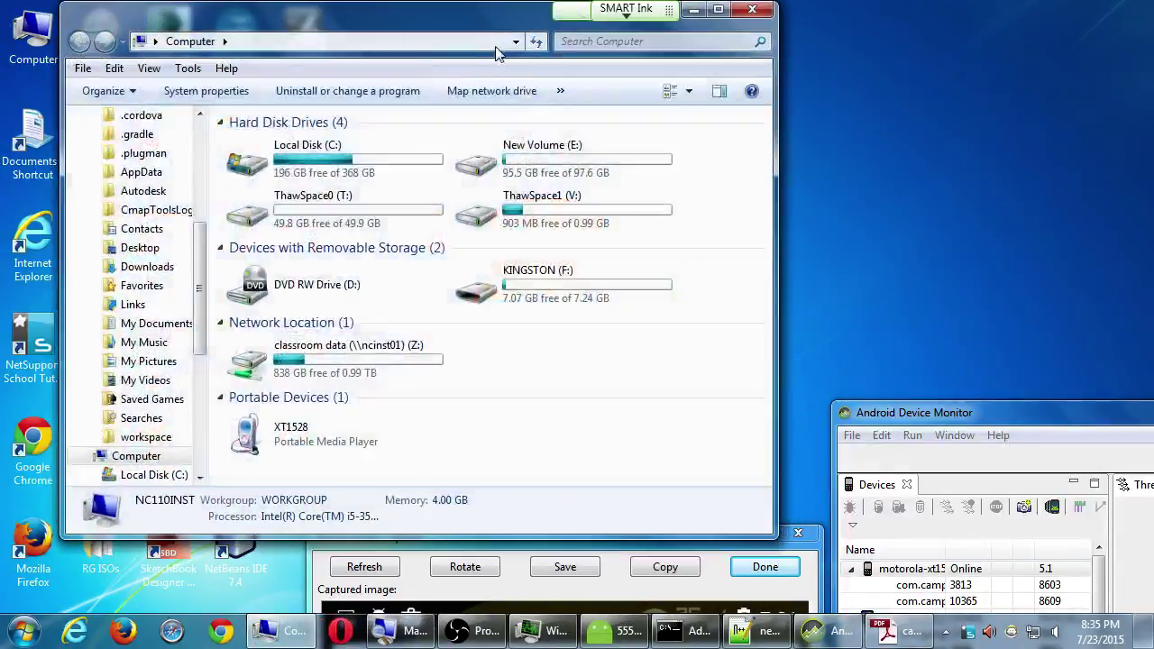
key(super+Right)
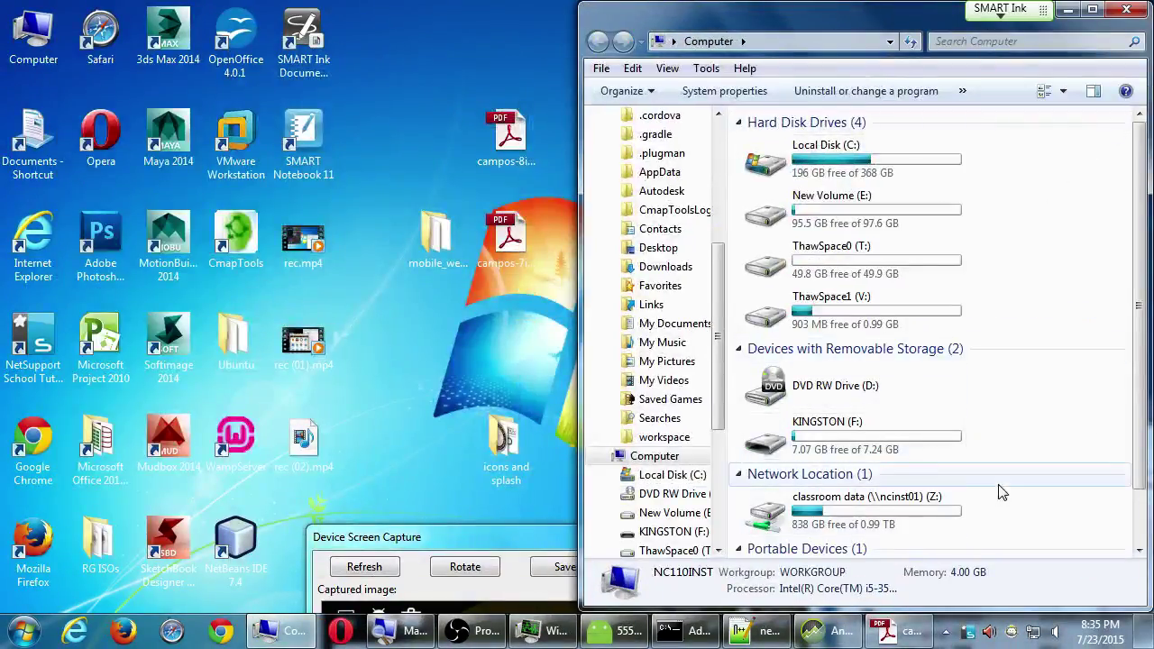
Open the www folder of the mysdce project inside apps on the KINGSTON (F:) drive.
double_click(906, 446)
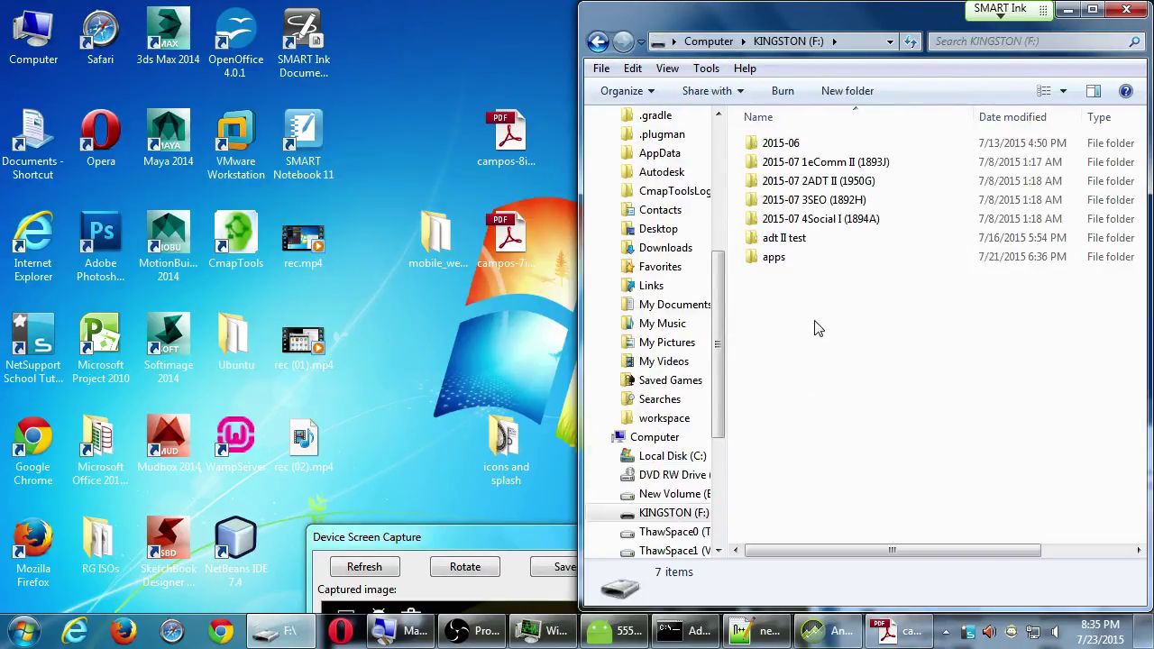
double_click(786, 260)
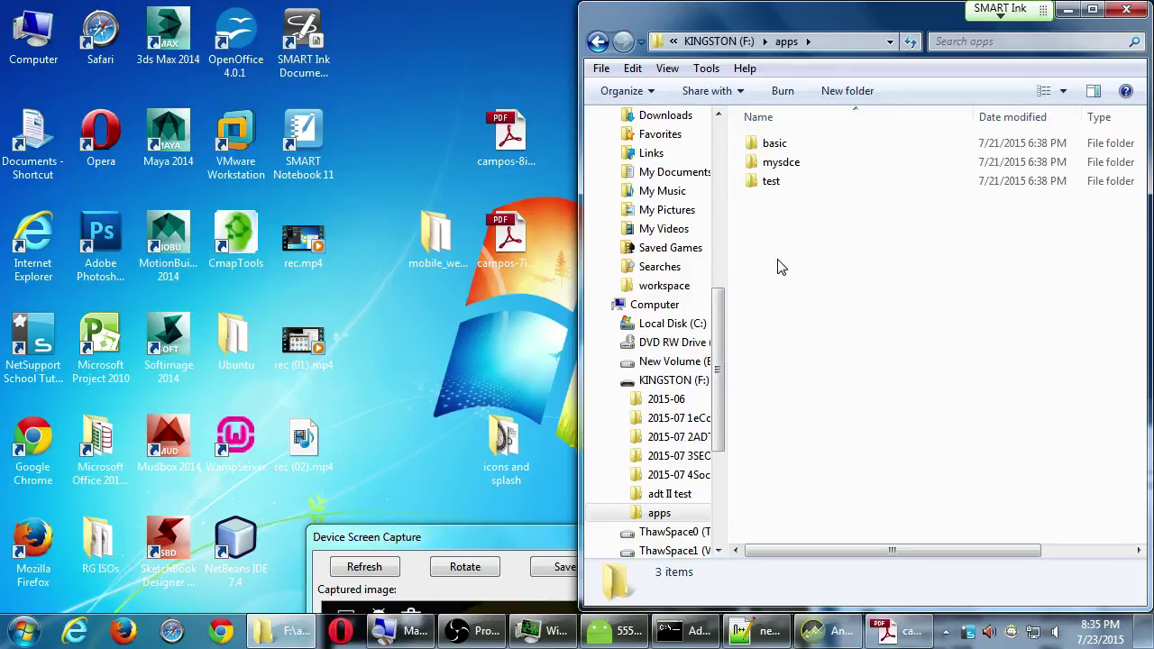
key(m)
key(Return)
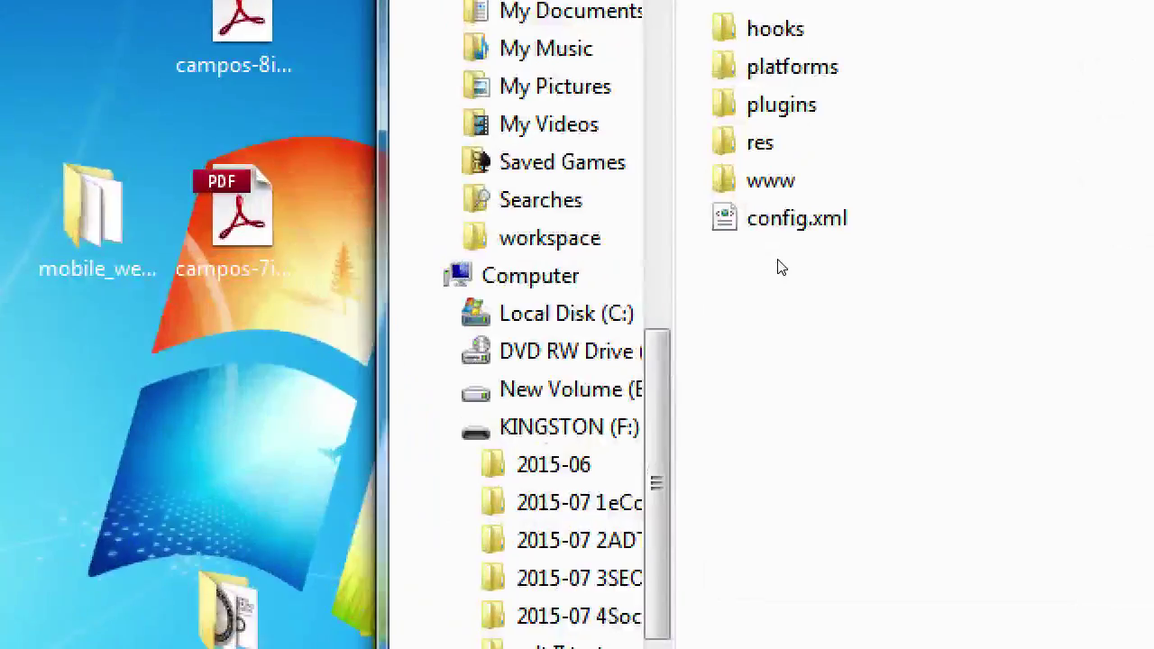
key(Down)
key(Down)
key(Down)
key(Down)
key(Down)
key(Return)
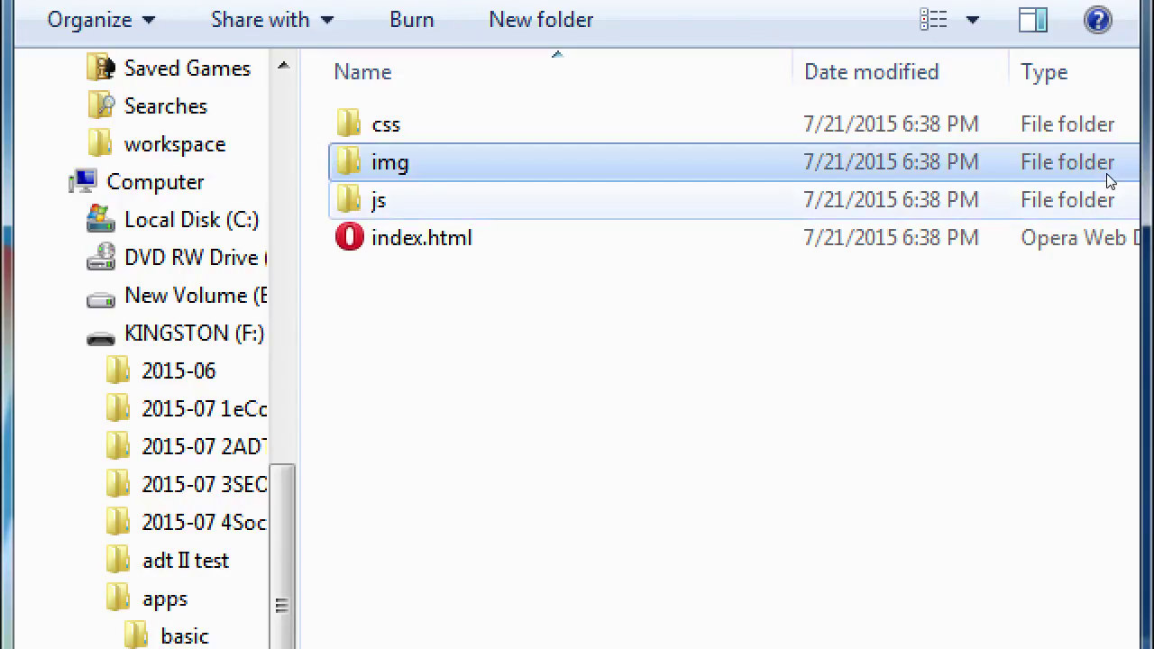
Permanently delete the css, img and js folders from the www folder.
key(Down)
key(shift+Down)
key(shift+Down)
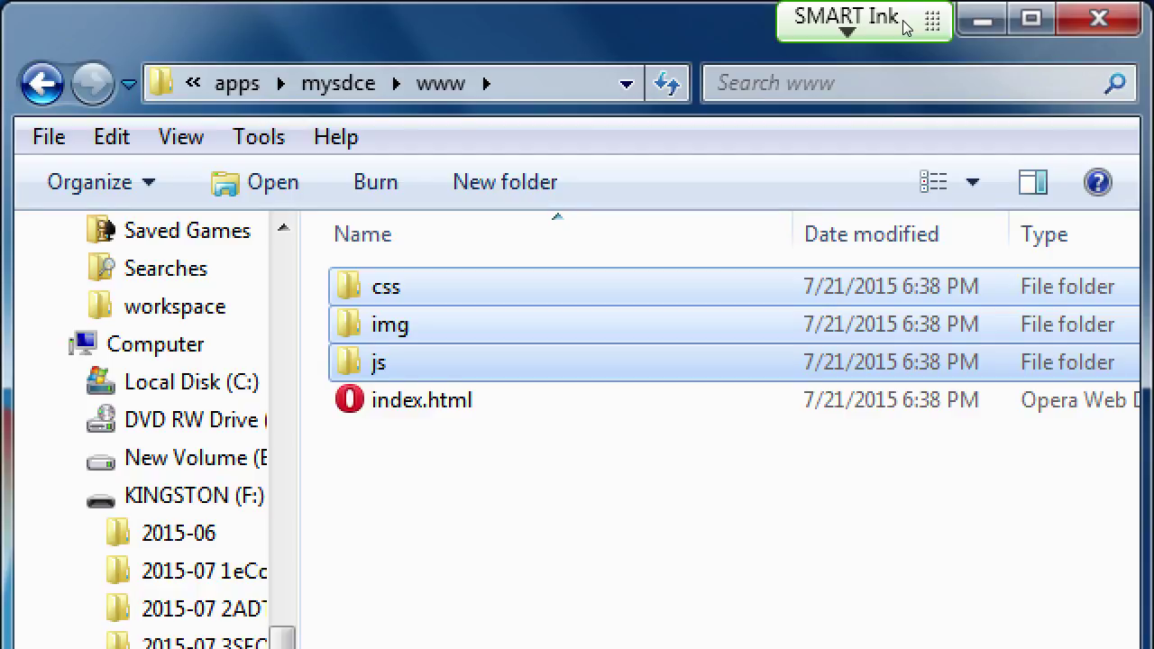
key(shift+Delete)
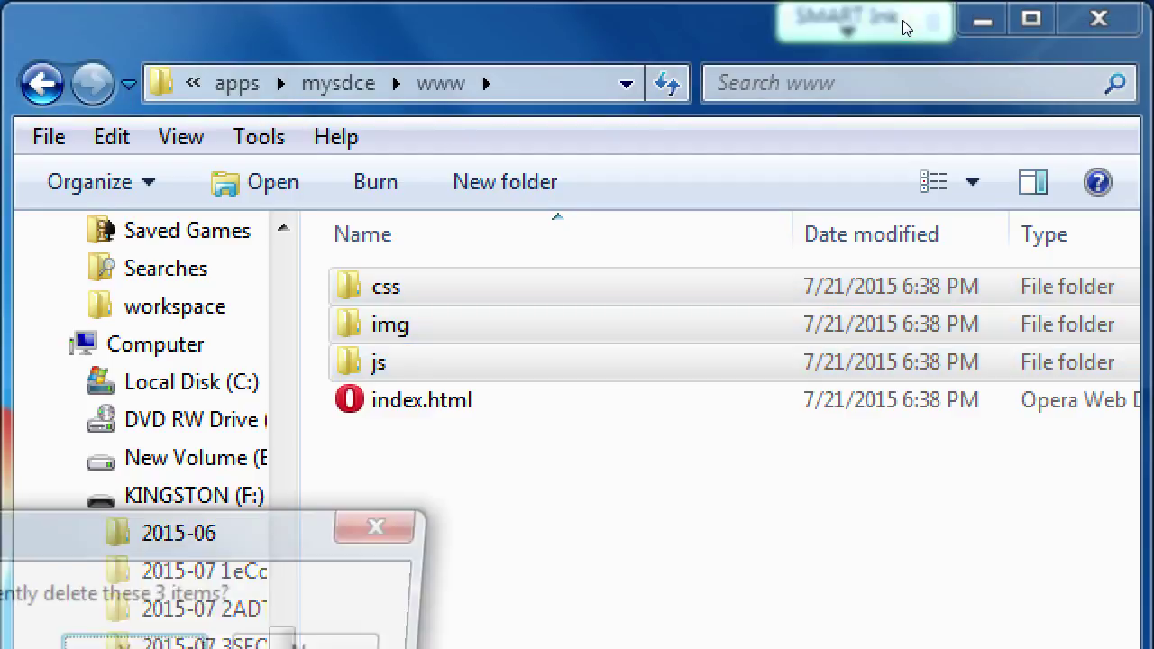
key(Return)
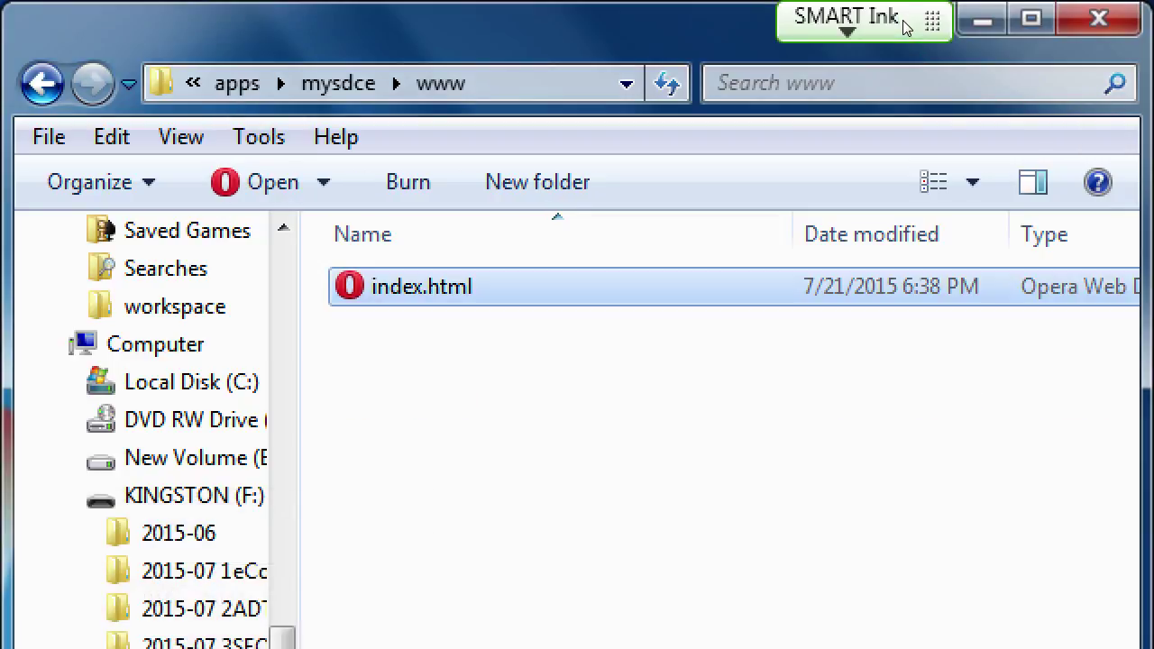
Rename index.html in the www folder to index2.html.
key(F2)
key(Right)
text(2)
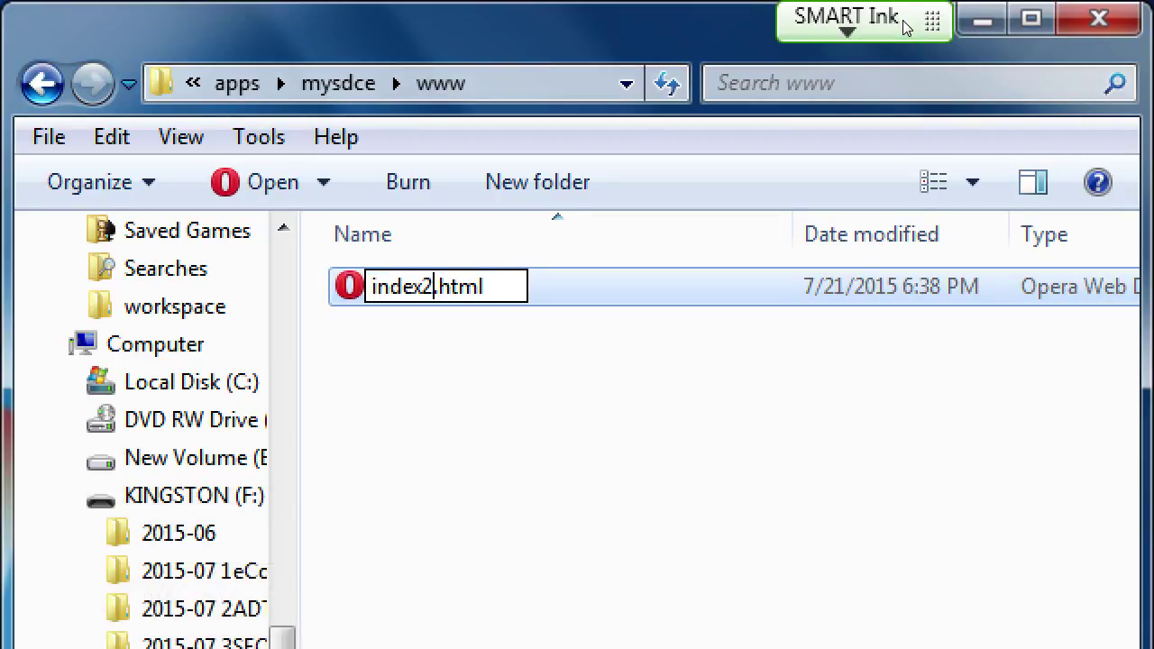
key(Return)
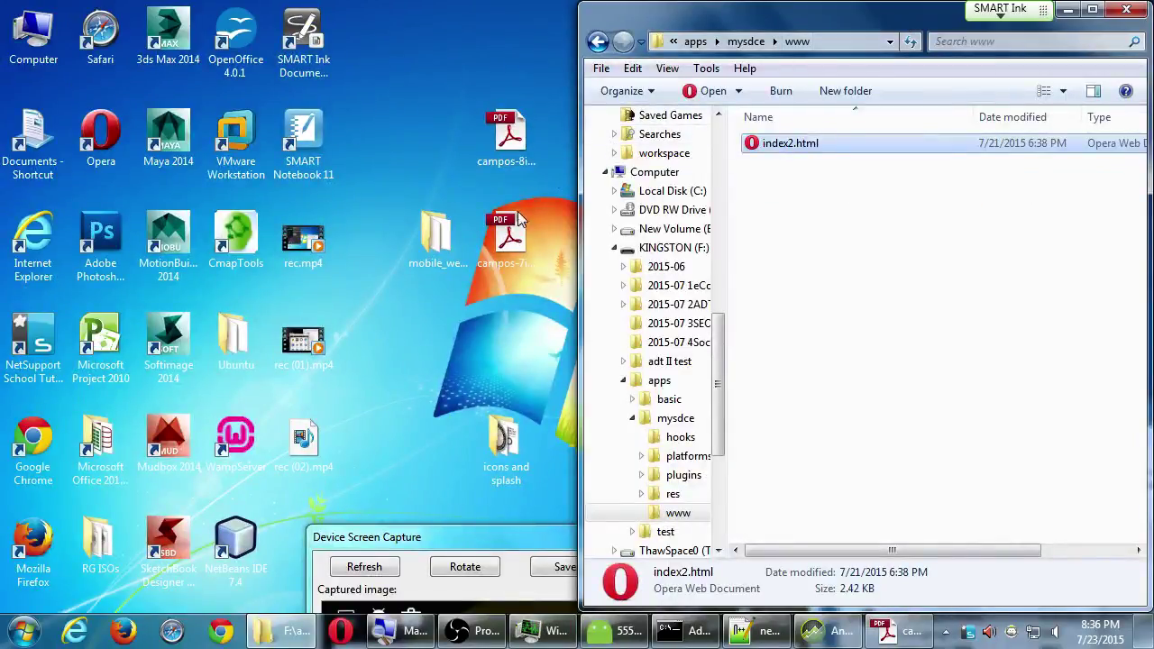
Copy everything from the desktop's mobile_website-START folder into the mysdce www folder.
double_click(440, 242)
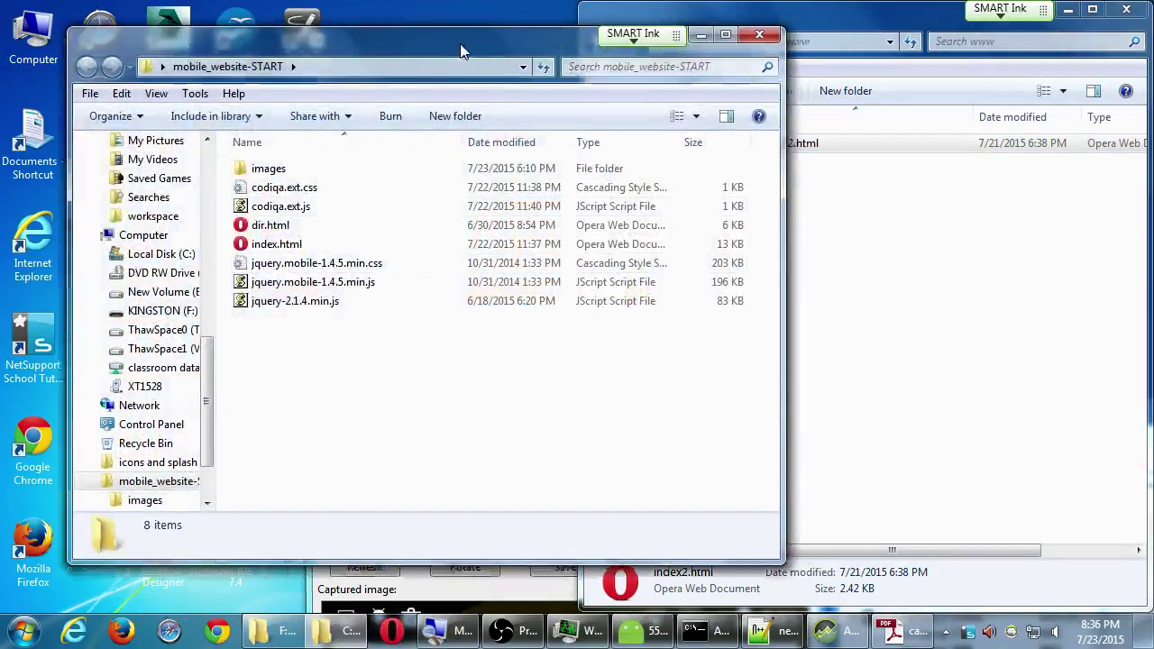
drag(463, 43, 260, 79)
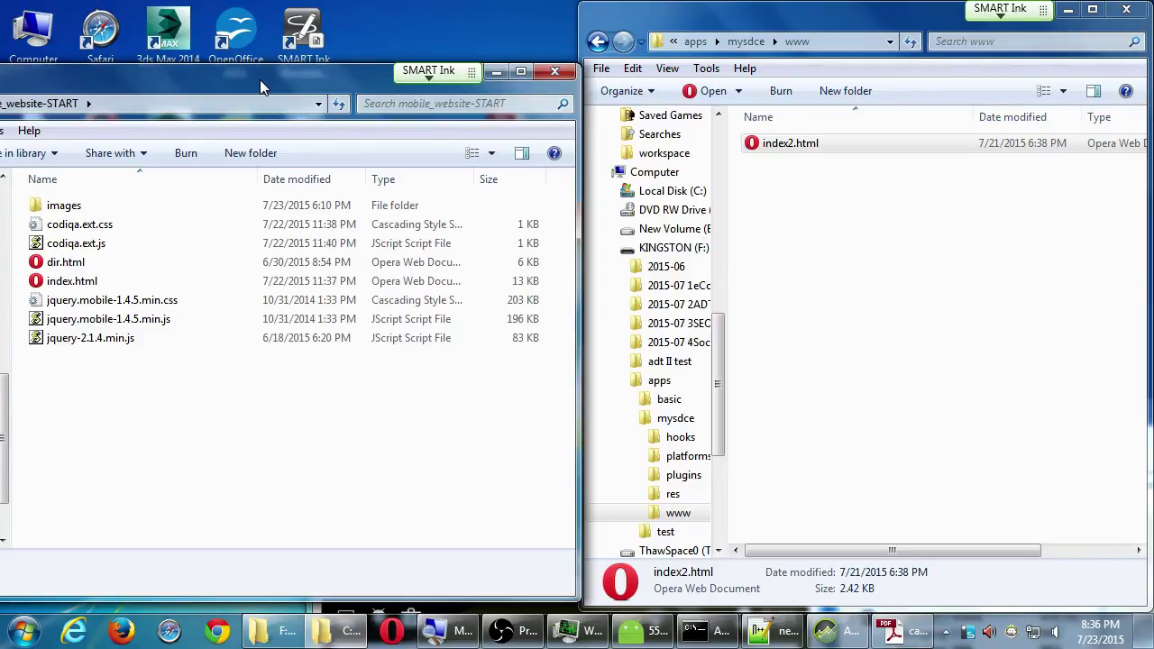
drag(157, 443, 843, 314)
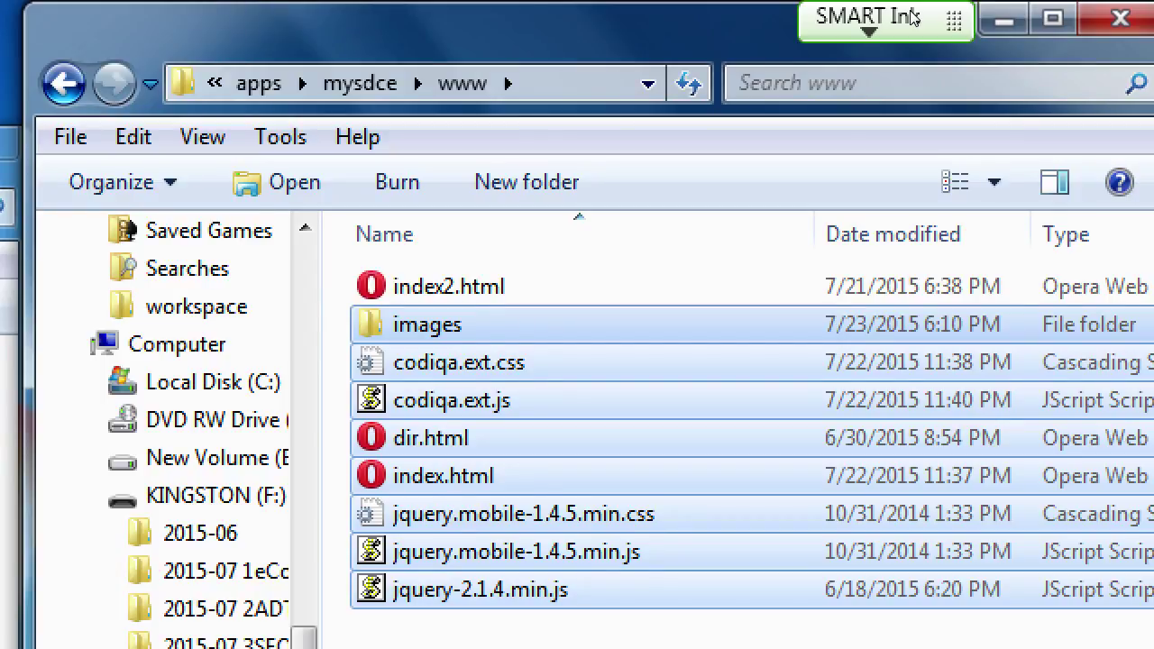
key(Up)
key(Down)
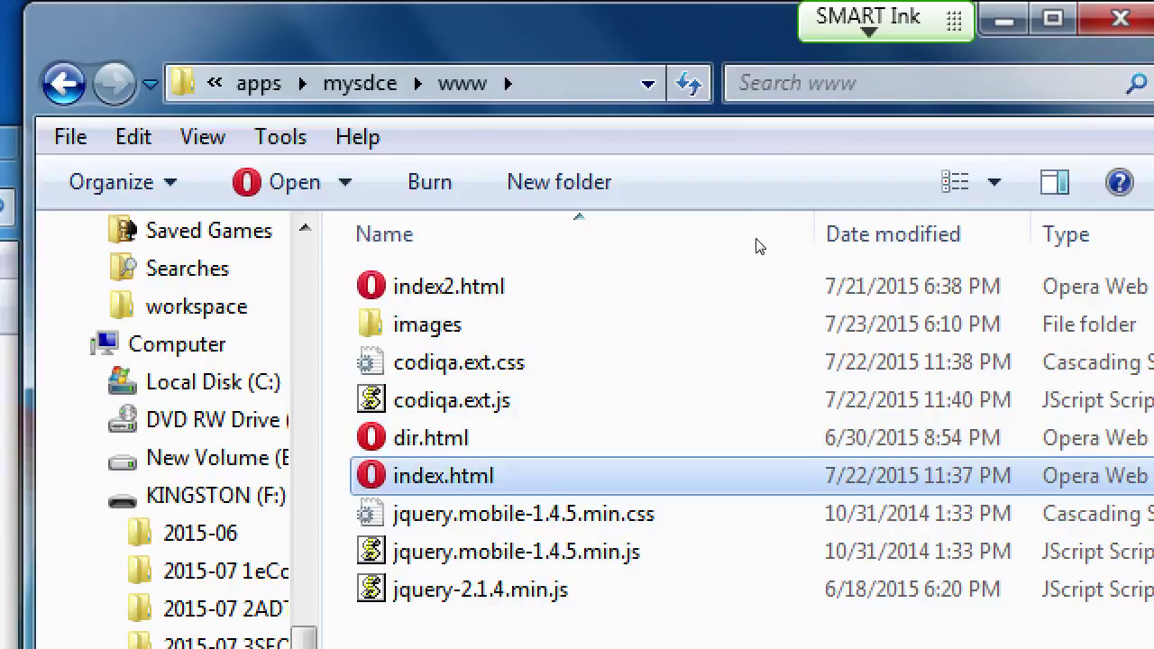
key(ctrl+Up)
key(ctrl+space)
key(ctrl+Up)
key(ctrl+Up)
key(ctrl+Up)
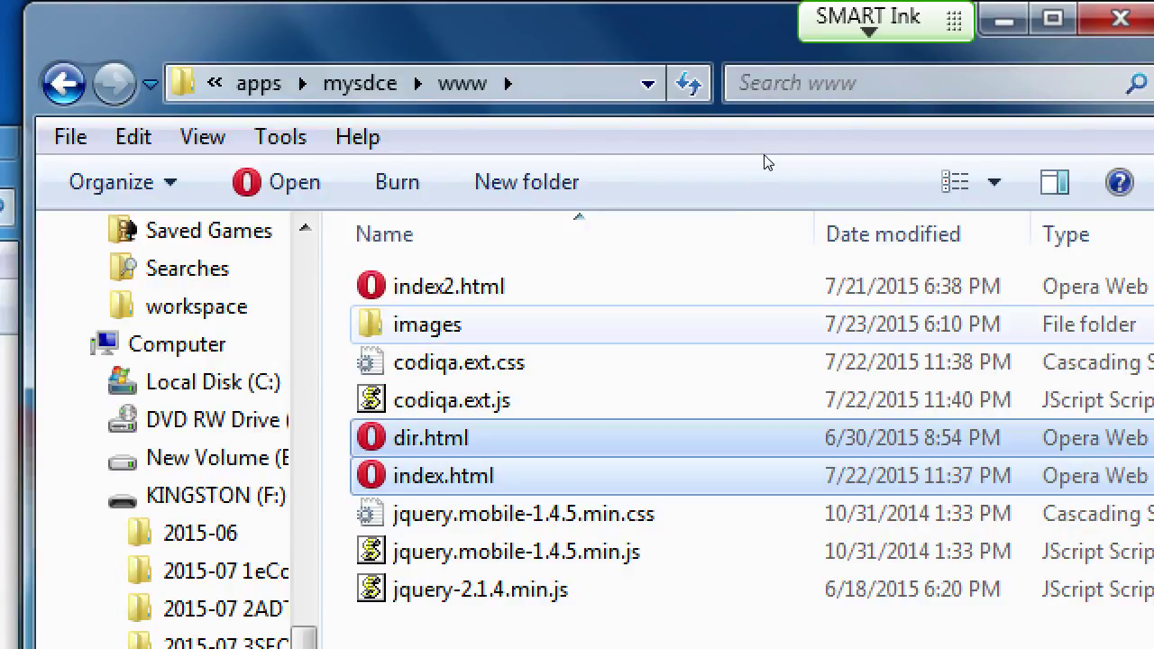
key(ctrl+Up)
key(ctrl+space)
key(ctrl+Down)
key(ctrl+Down)
key(ctrl+Down)
key(ctrl+Down)
key(ctrl+Down)
key(ctrl+Down)
key(ctrl+Down)
key(ctrl+Down)
key(ctrl+Down)
key(ctrl+space)
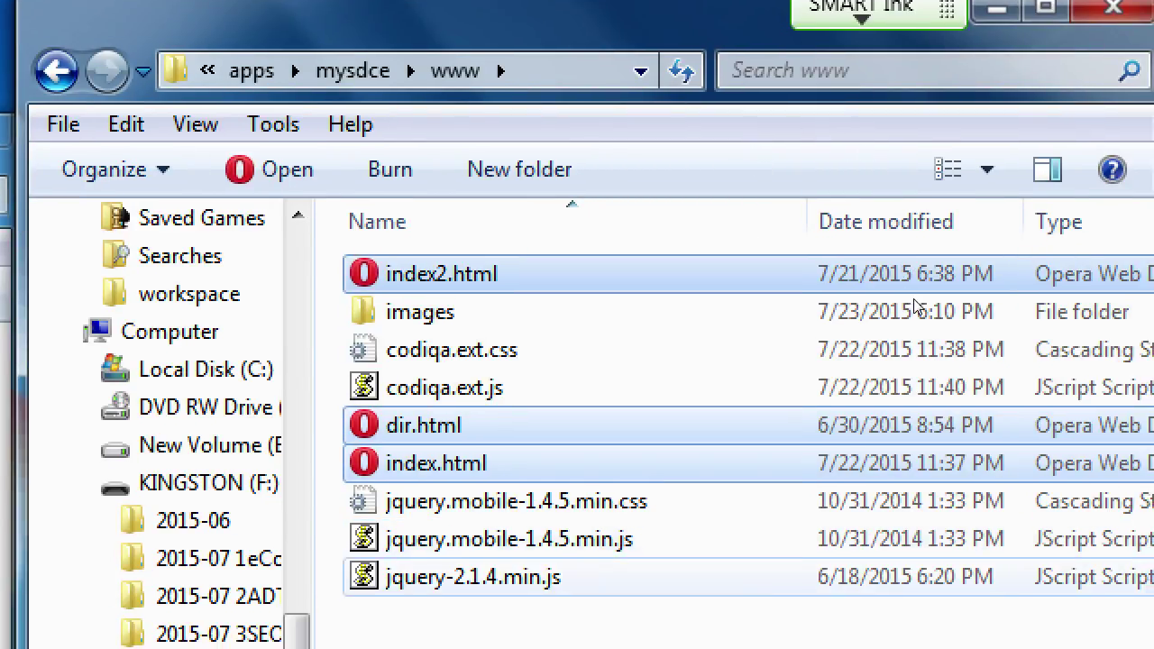
Try to open index.html, dir.html and index2.html from the www folder together in Notepad++.
click(766, 275)
key(ctrl+Down)
key(ctrl+Down)
key(ctrl+Down)
key(ctrl+Down)
key(ctrl+Down)
key(ctrl+space)
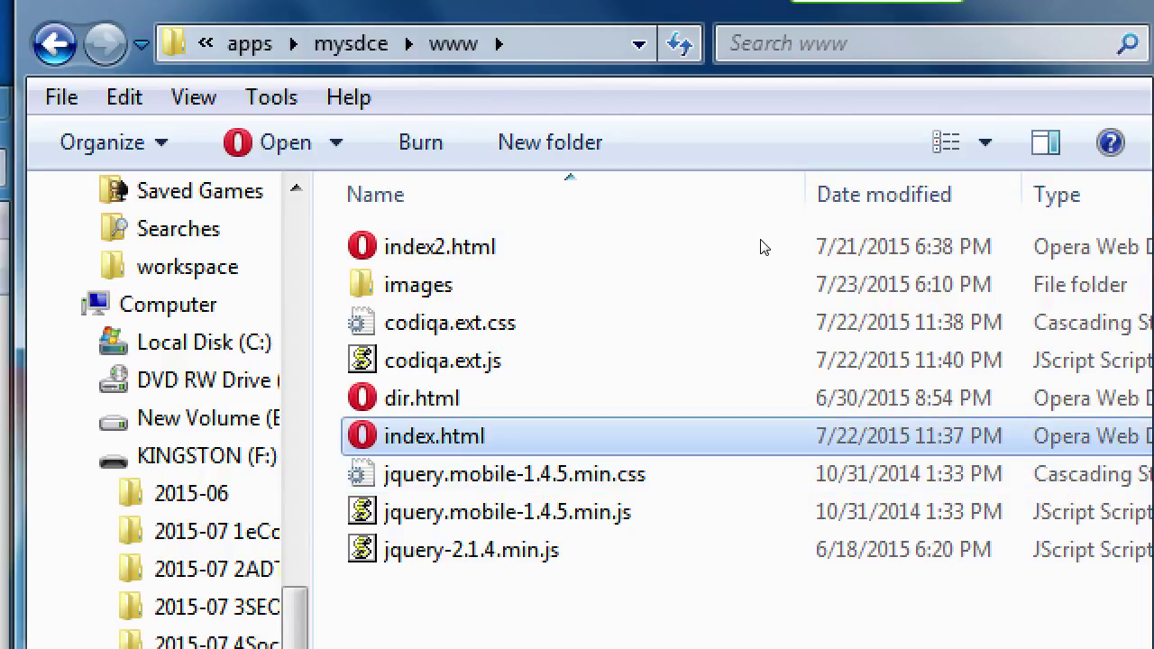
key(ctrl+Up)
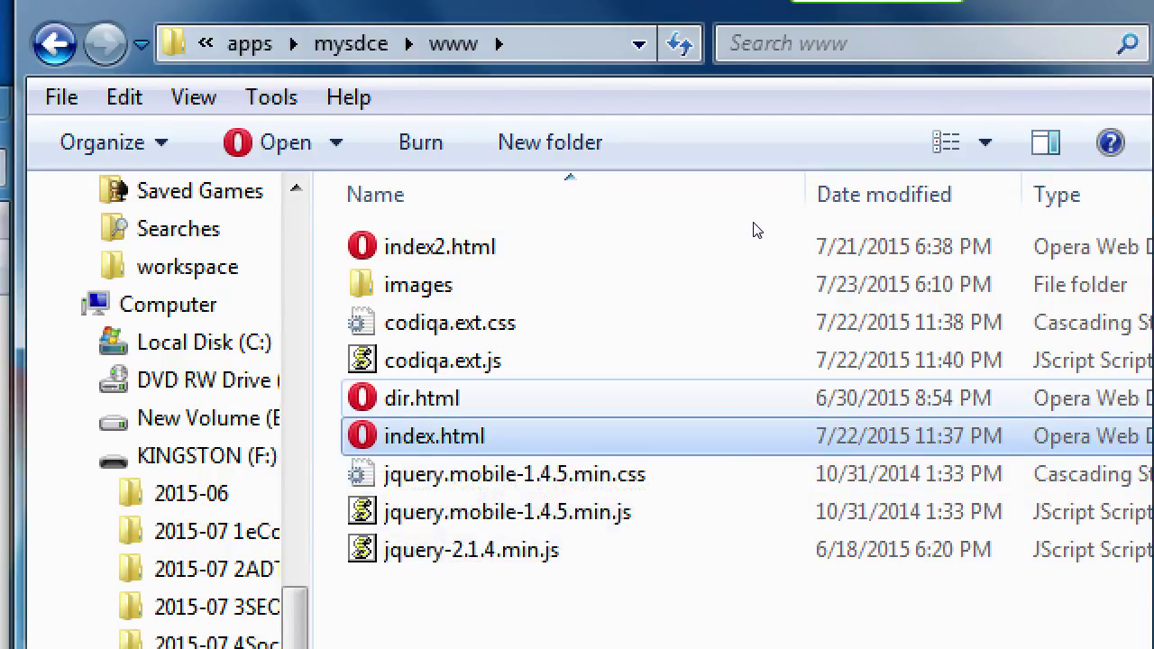
key(ctrl+space)
key(ctrl+Up)
key(ctrl+Up)
key(ctrl+Up)
key(ctrl+Up)
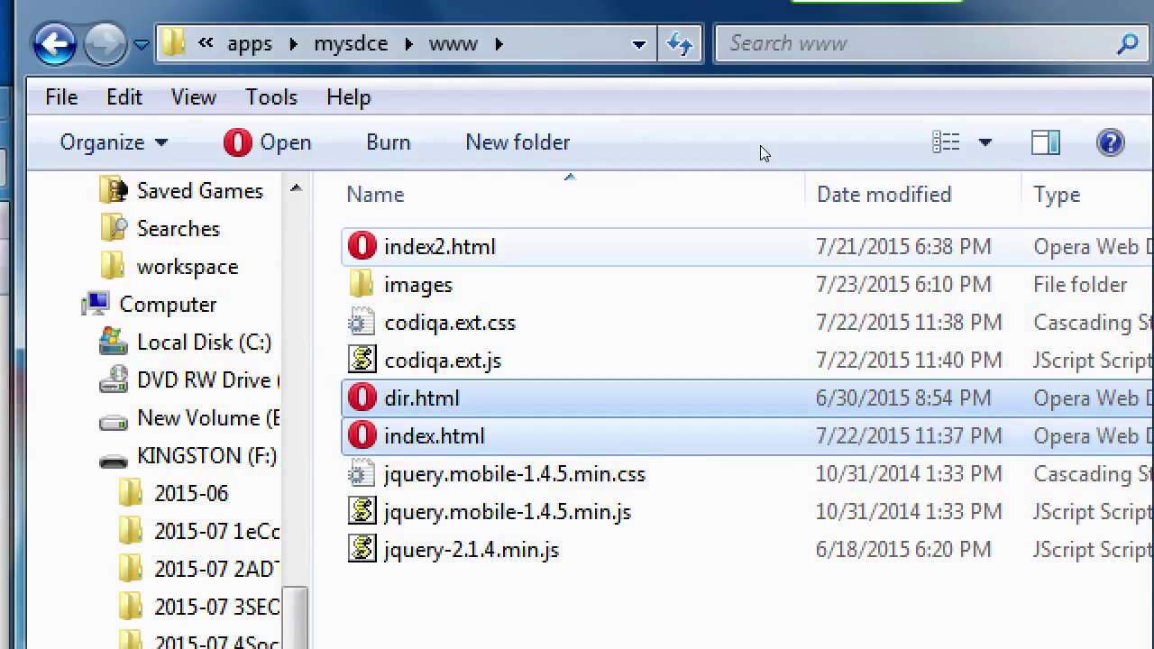
key(ctrl+space)
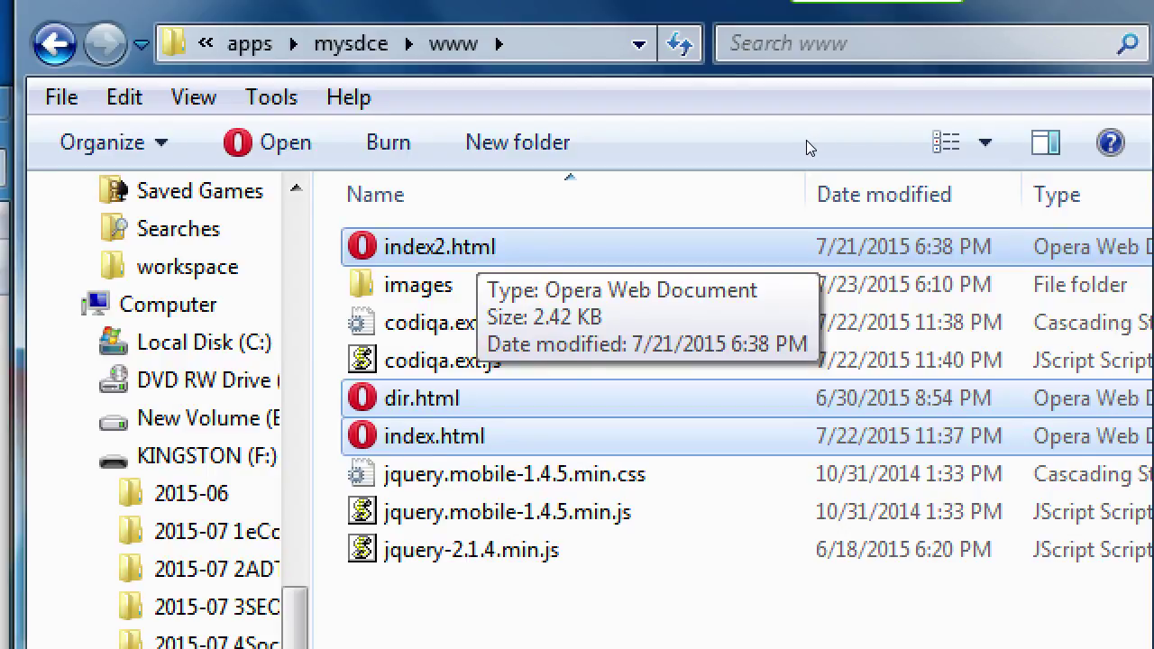
key(shift+F10)
key(Down)
key(Down)
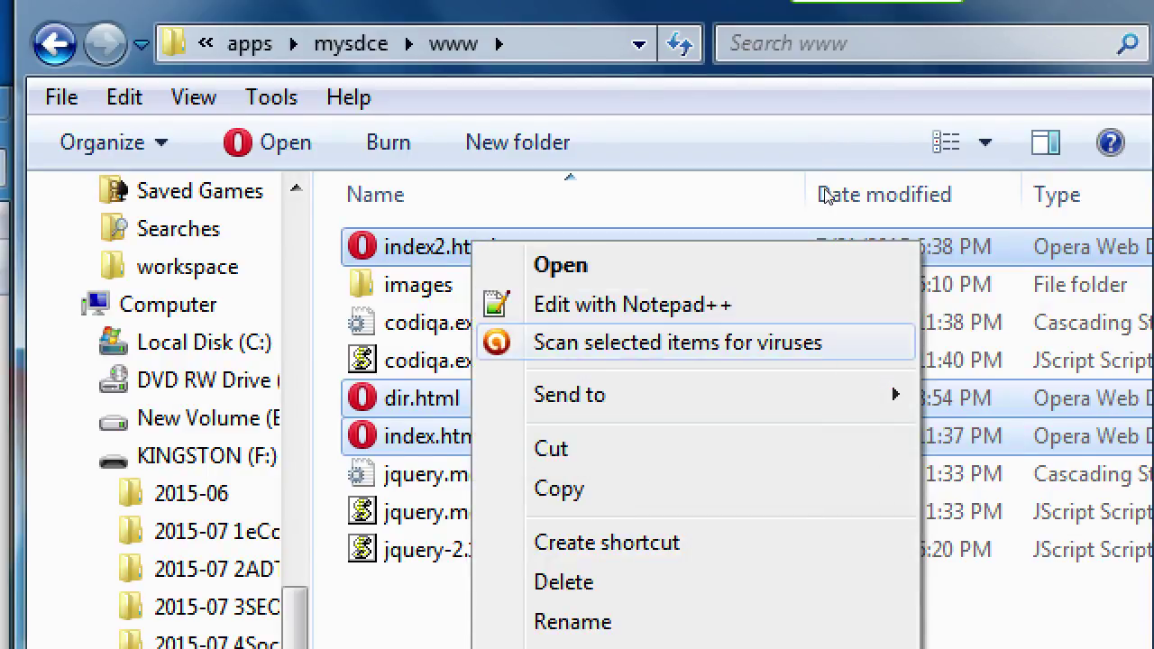
key(Up)
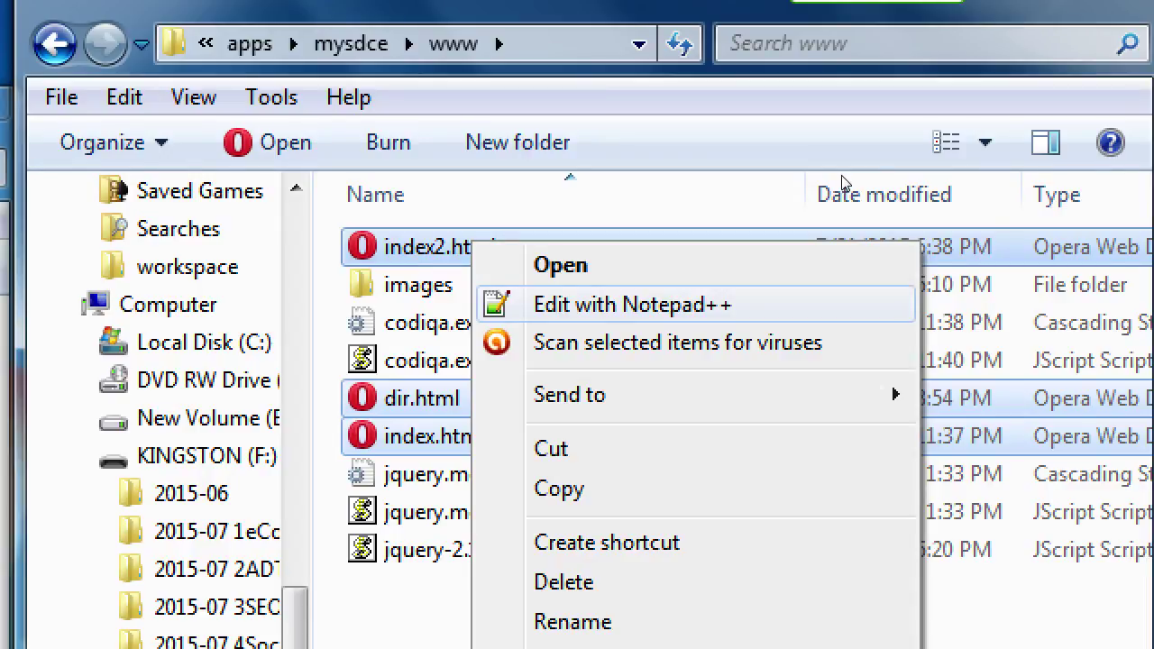
key(Down)
key(Up)
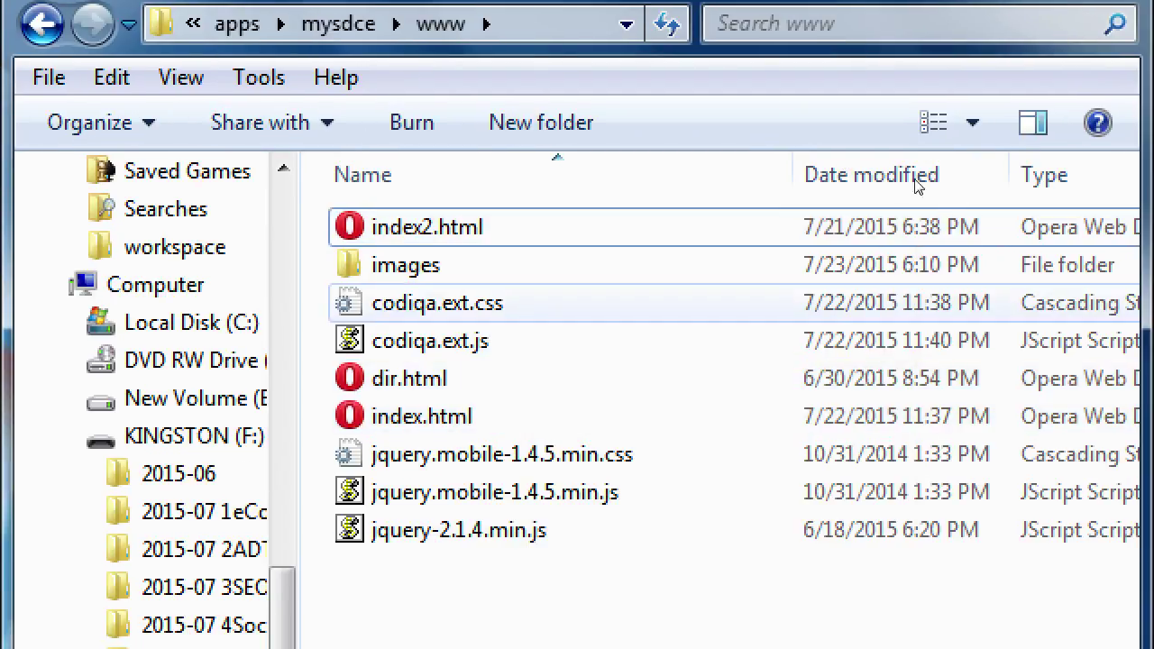
Open only index.html from the www folder in Notepad++, close it again and return to the folder.
key(Down)
key(Down)
key(Down)
key(Down)
key(Down)
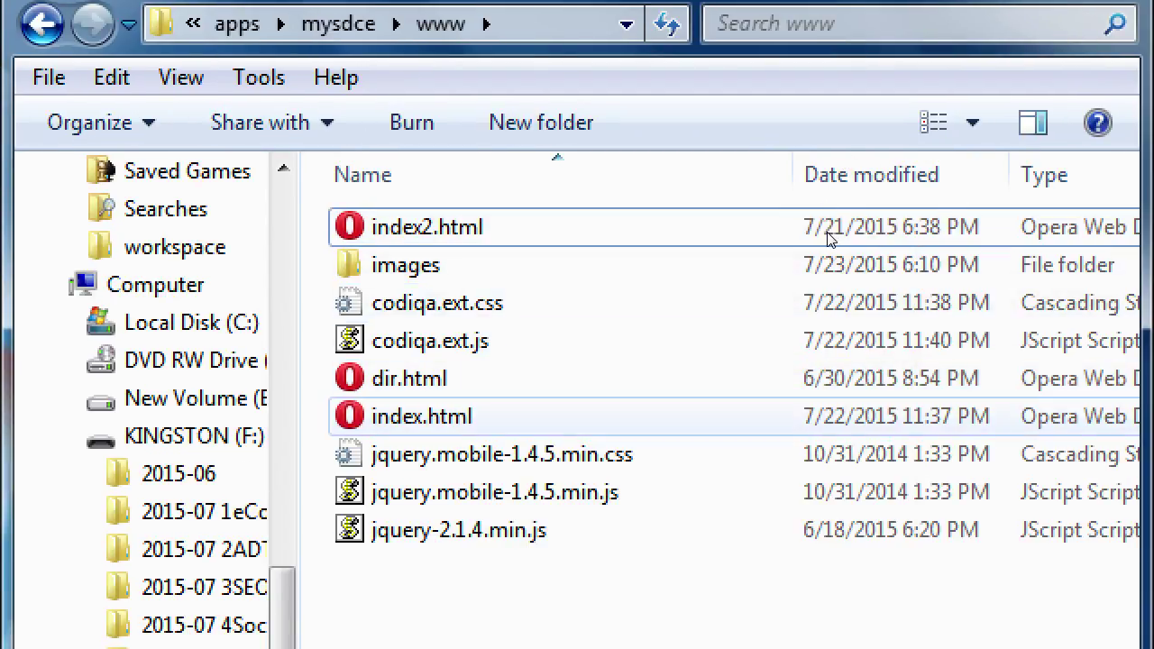
key(shift+F10)
key(Down)
key(Down)
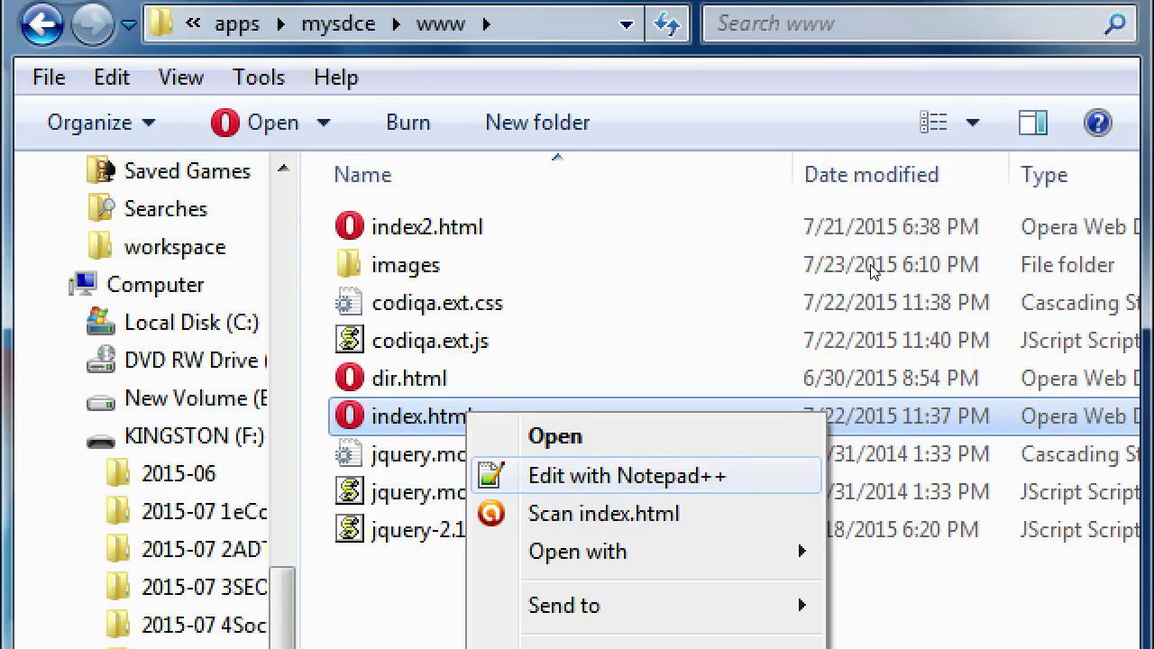
key(Return)
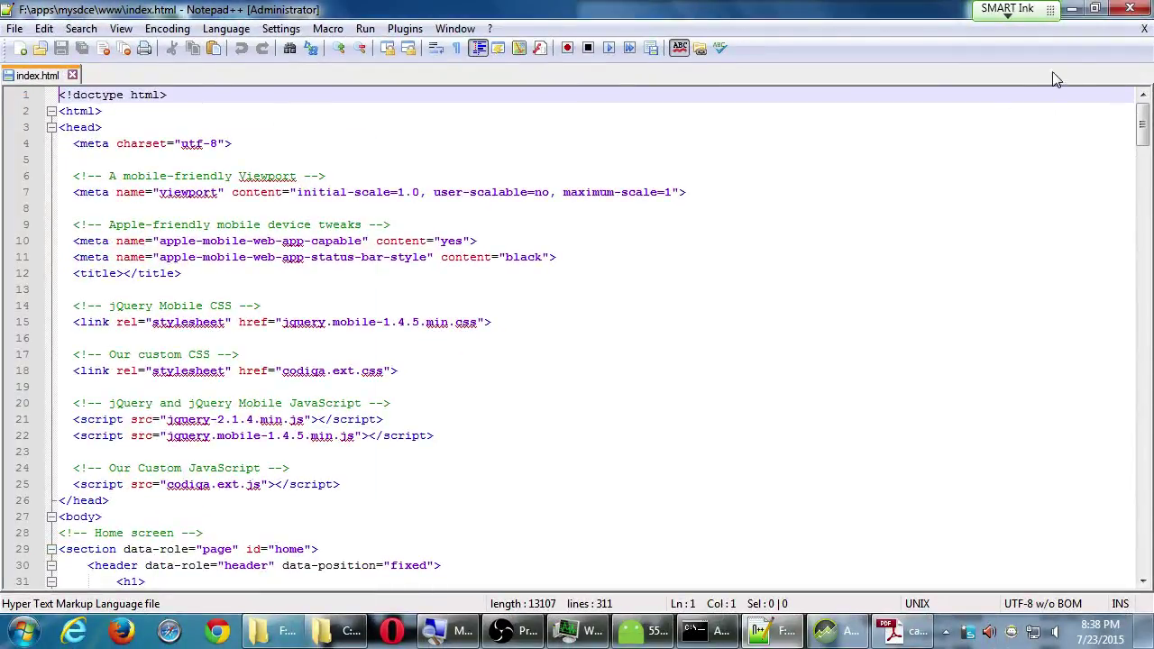
key(ctrl+w)
click(1071, 9)
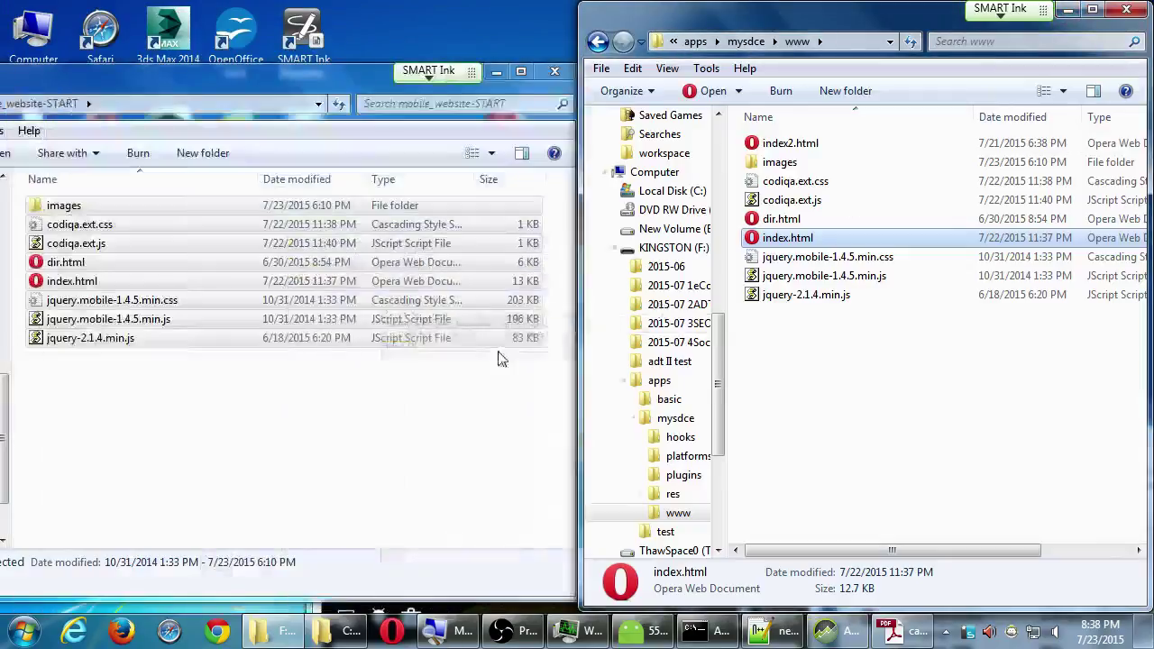
Open index.html, dir.html and index2.html together in Notepad++ and place the dir.html tab directly after index.html.
ctrl+click(781, 219)
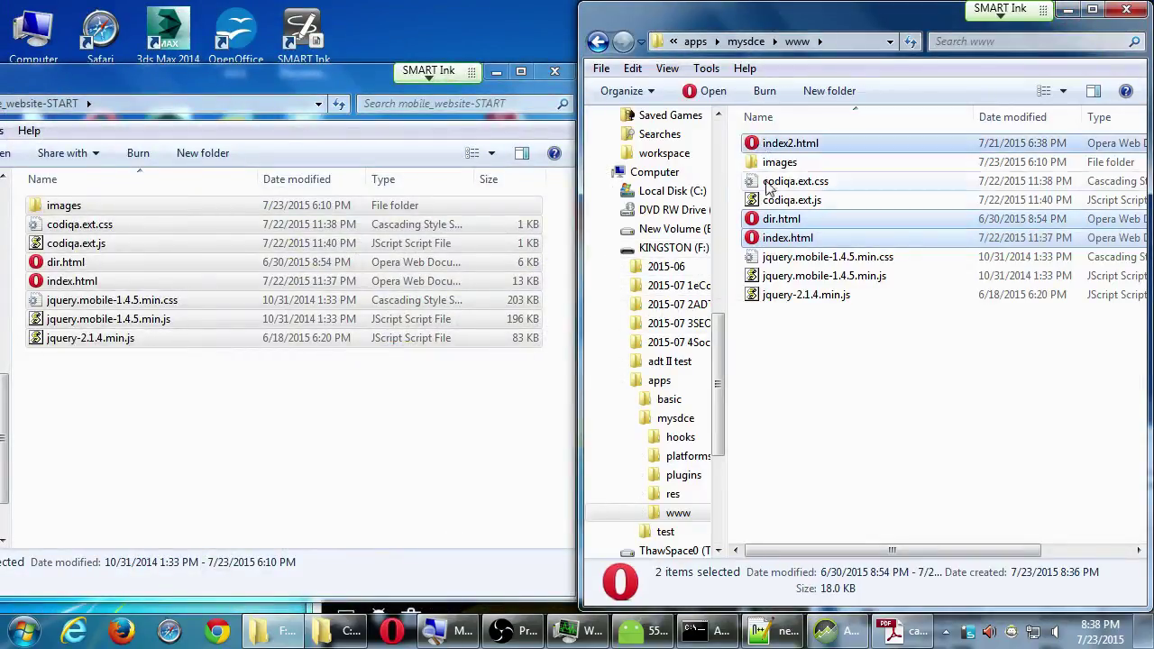
ctrl+click(790, 143)
right_click(803, 238)
click(817, 263)
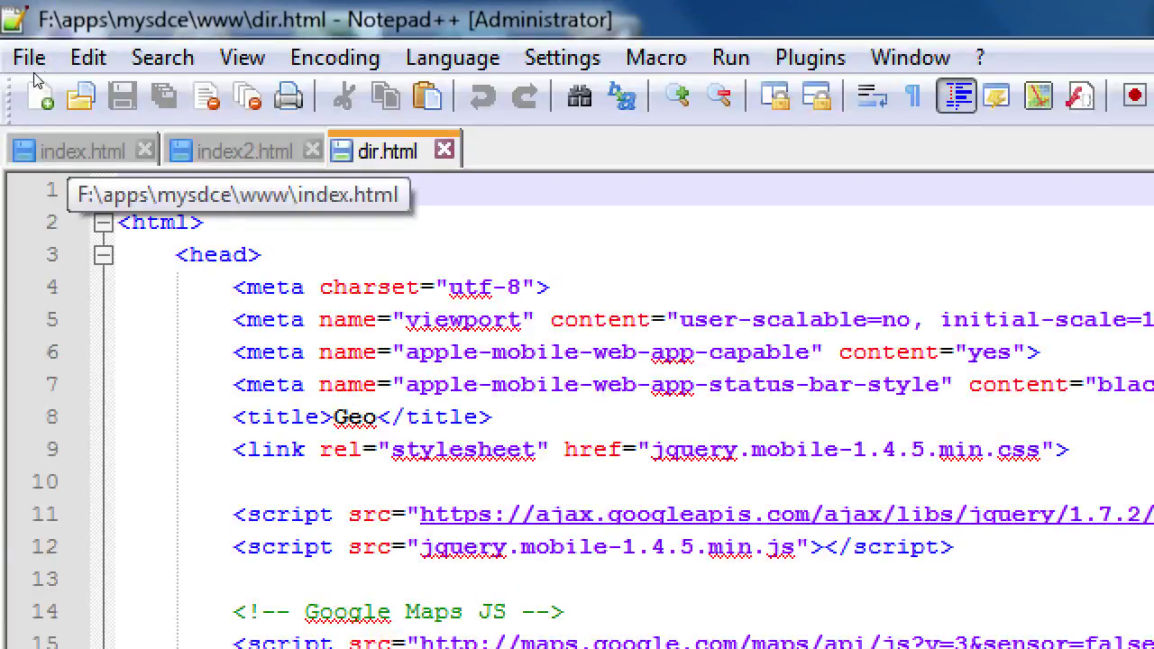
key(ctrl+shift+Page_Up)
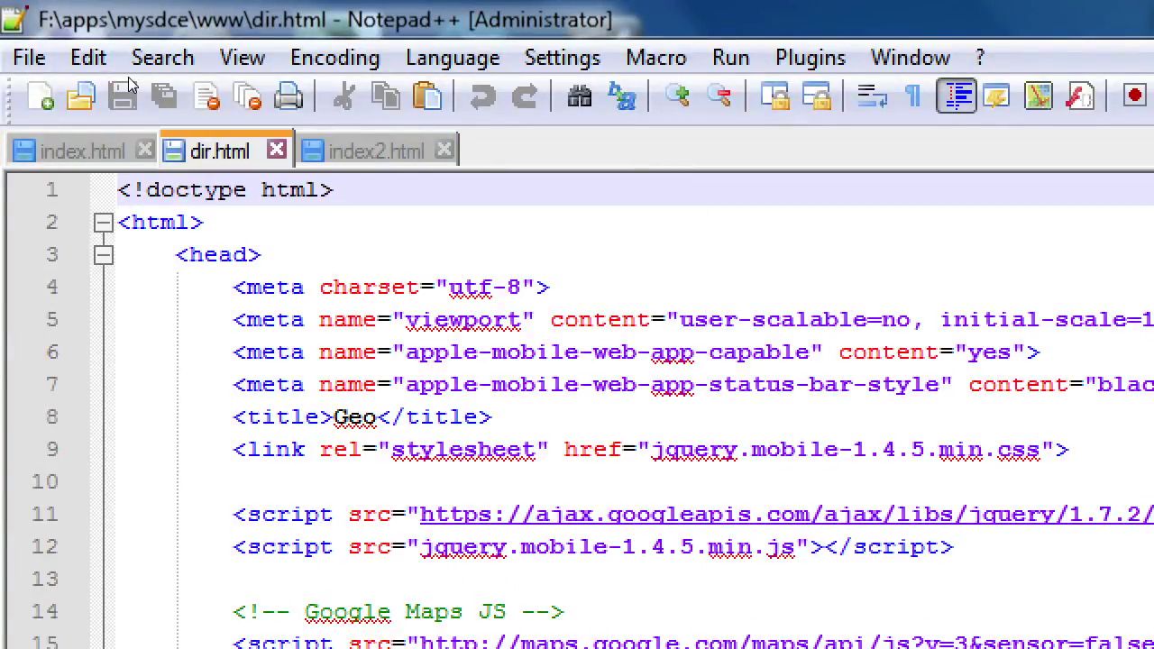
Move index2.html to the other view for side-by-side display and collapse its Apache license comment at line 2.
key(ctrl+Page_Down)
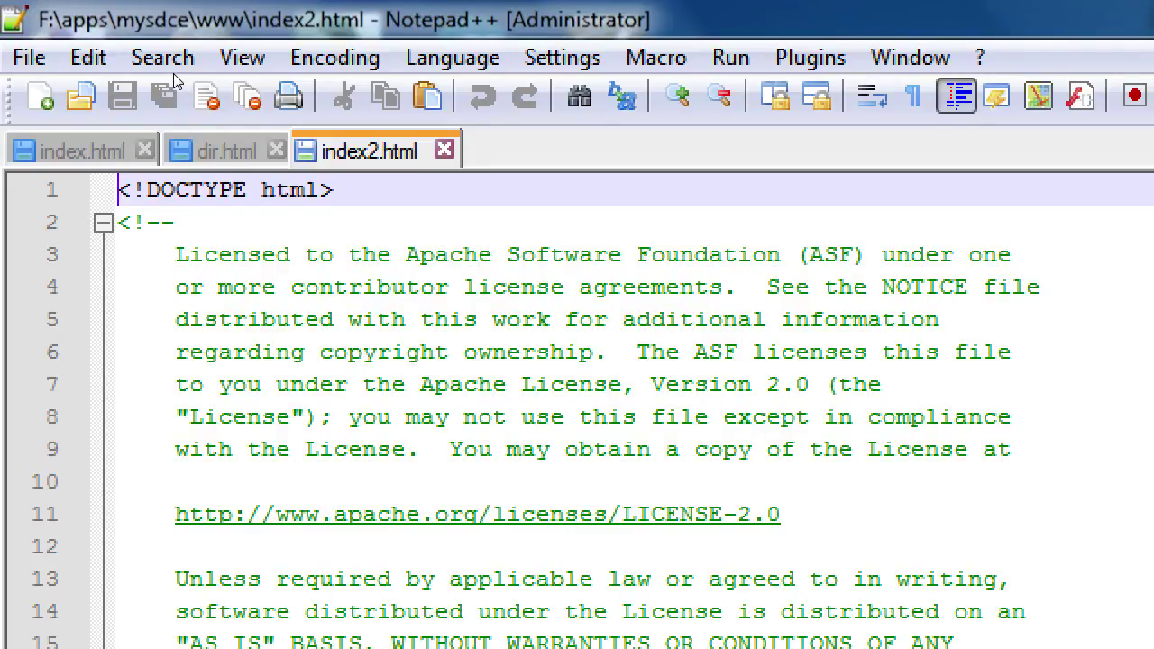
right_click(352, 149)
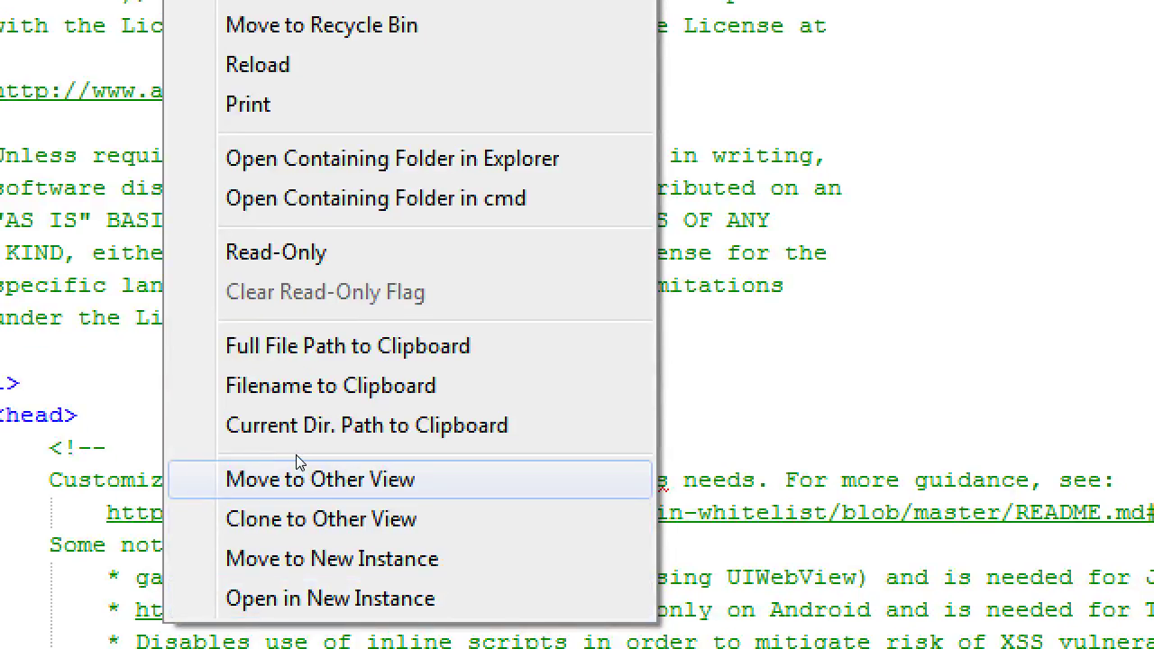
click(297, 463)
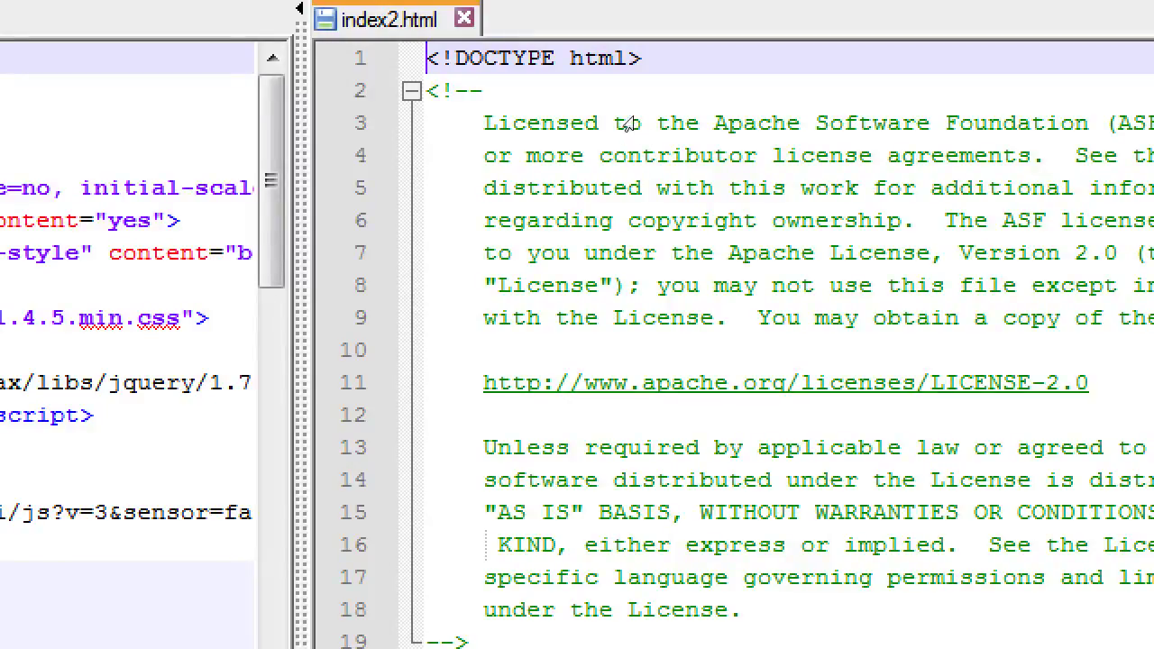
key(ctrl+alt+f)
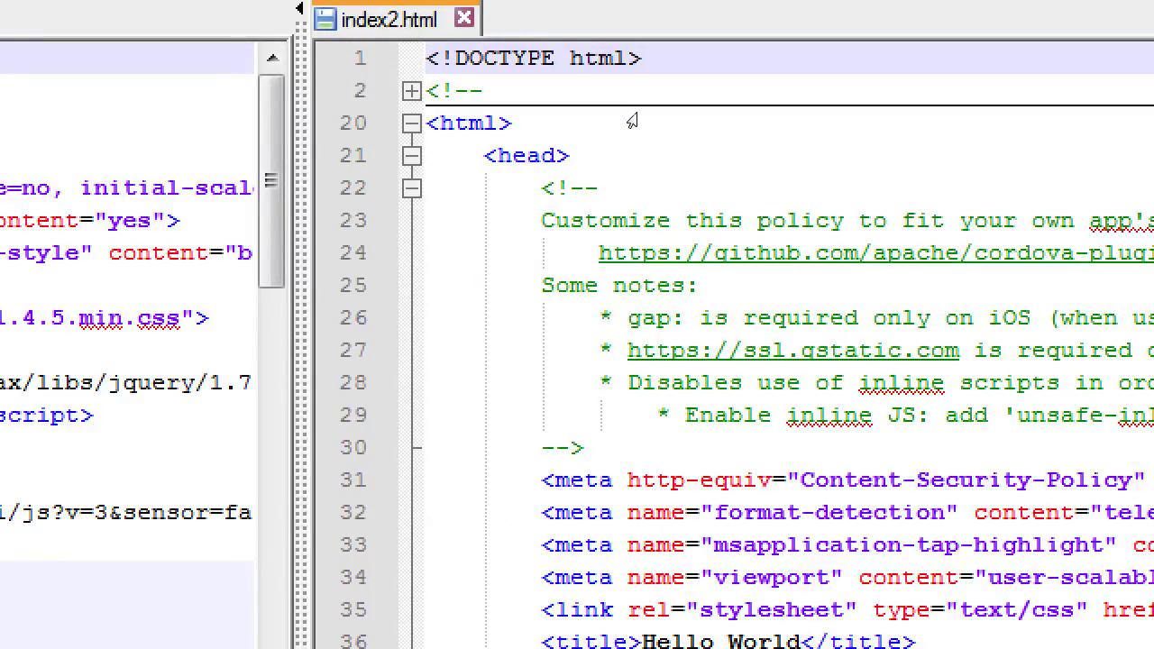